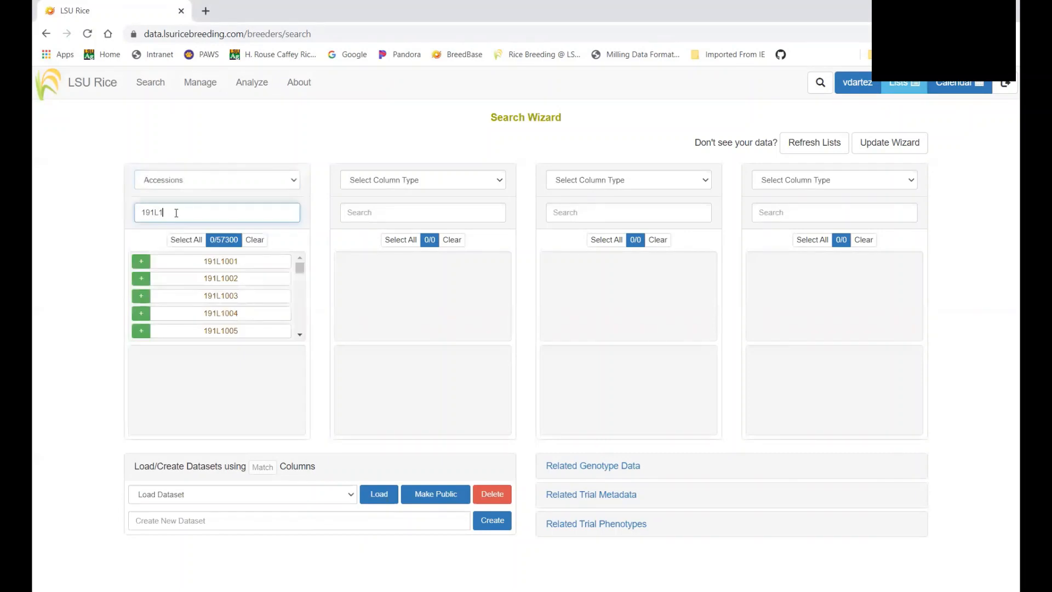
Add 191L1001, 191L1002 and 191L1003 from the 191L1 search to the chosen accessions
click(141, 262)
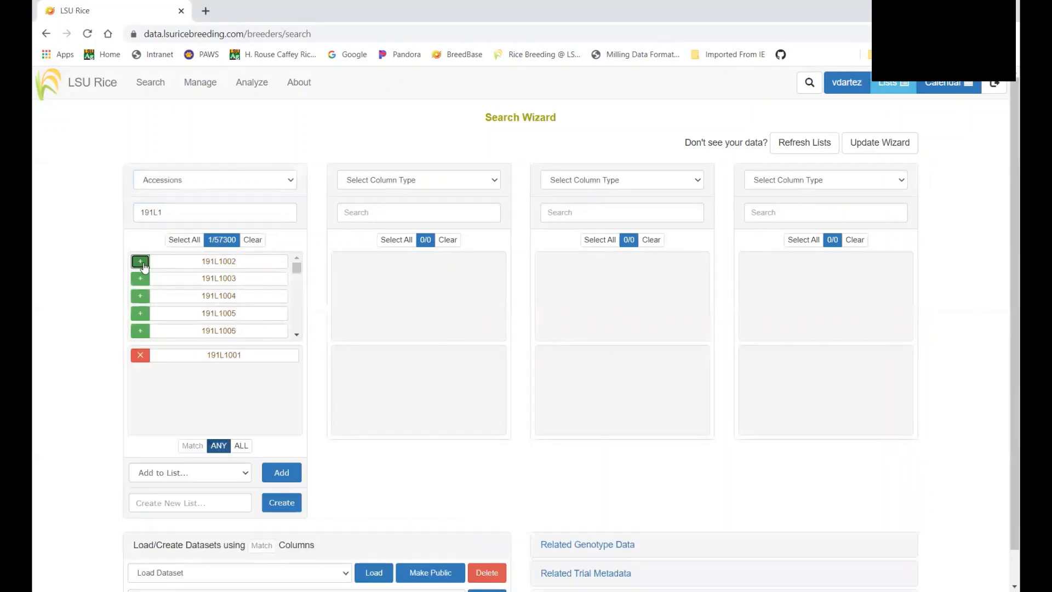
click(143, 278)
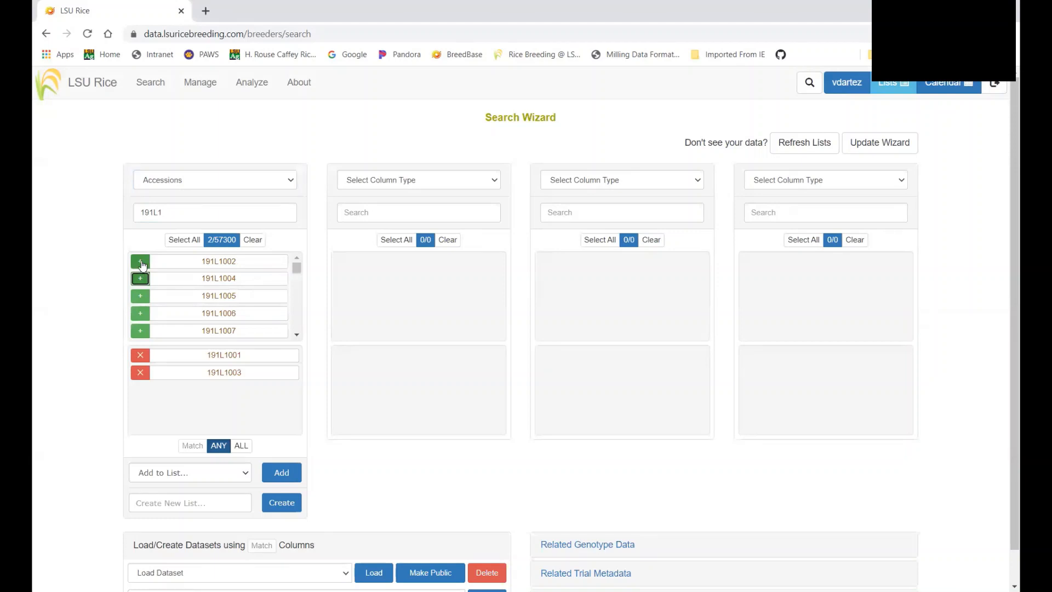
click(144, 262)
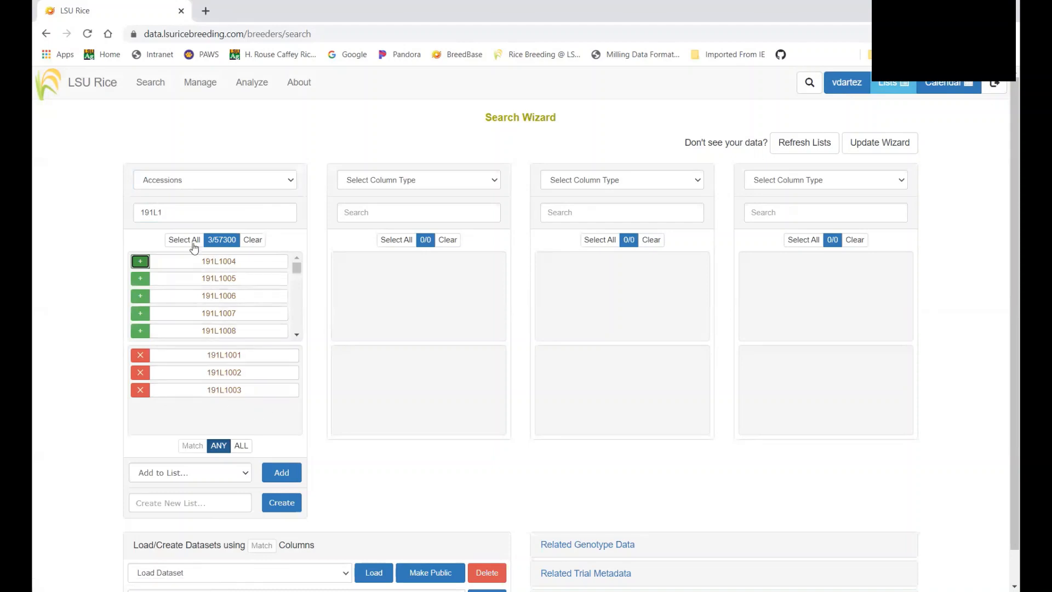
click(171, 212)
drag(171, 212, 140, 213)
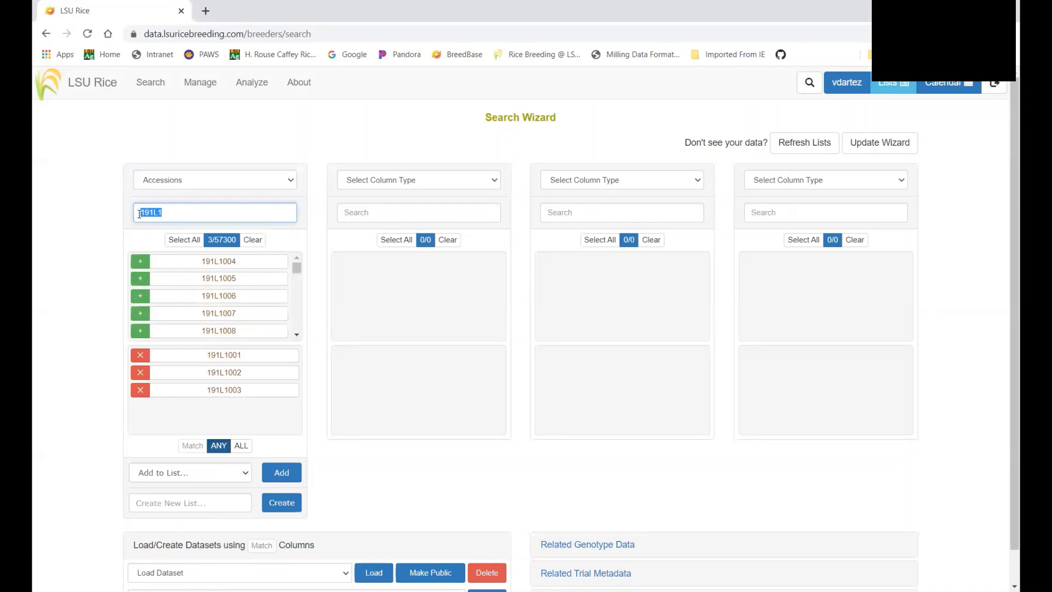
Search for CLL17 and add it to the chosen accessions
key(BackSpace)
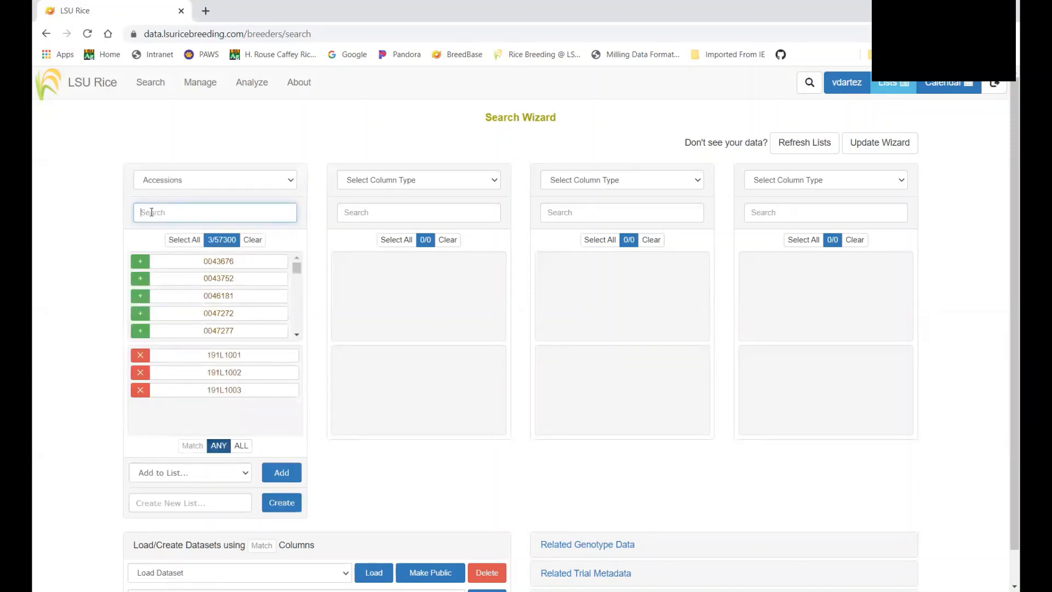
text(Cl)
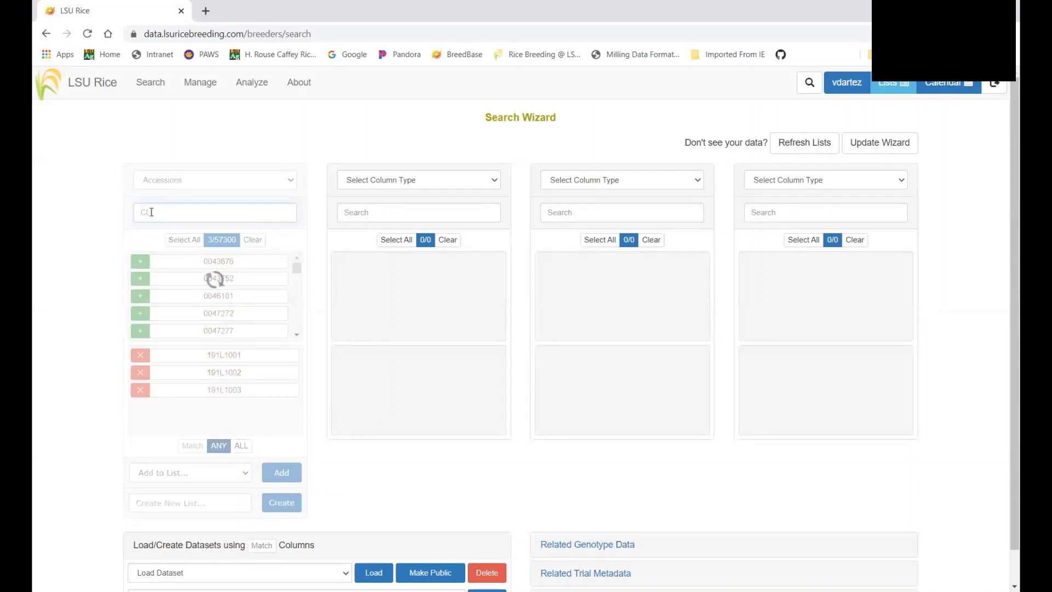
text(L17)
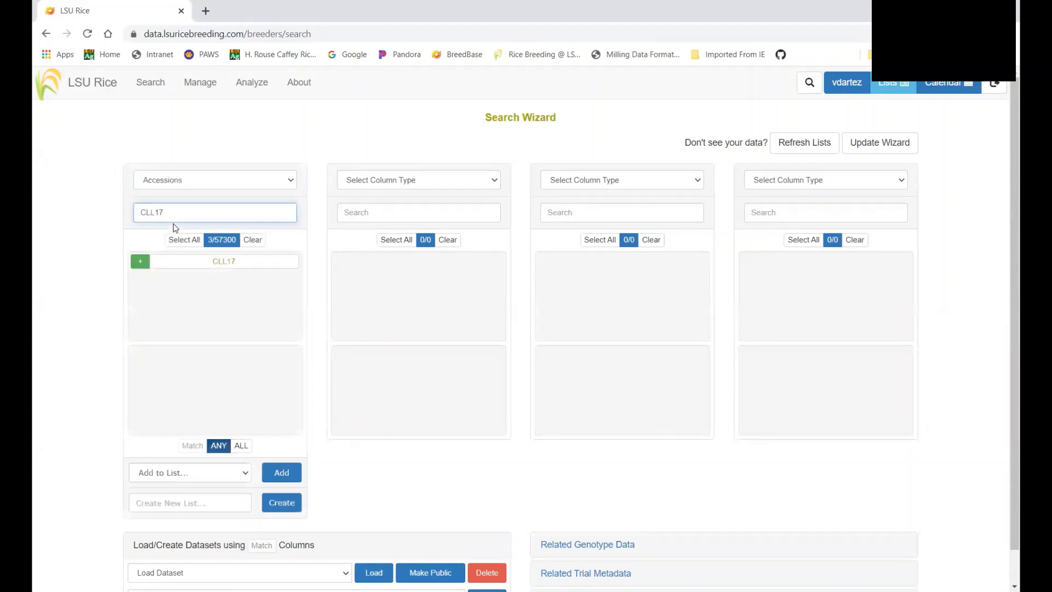
click(137, 262)
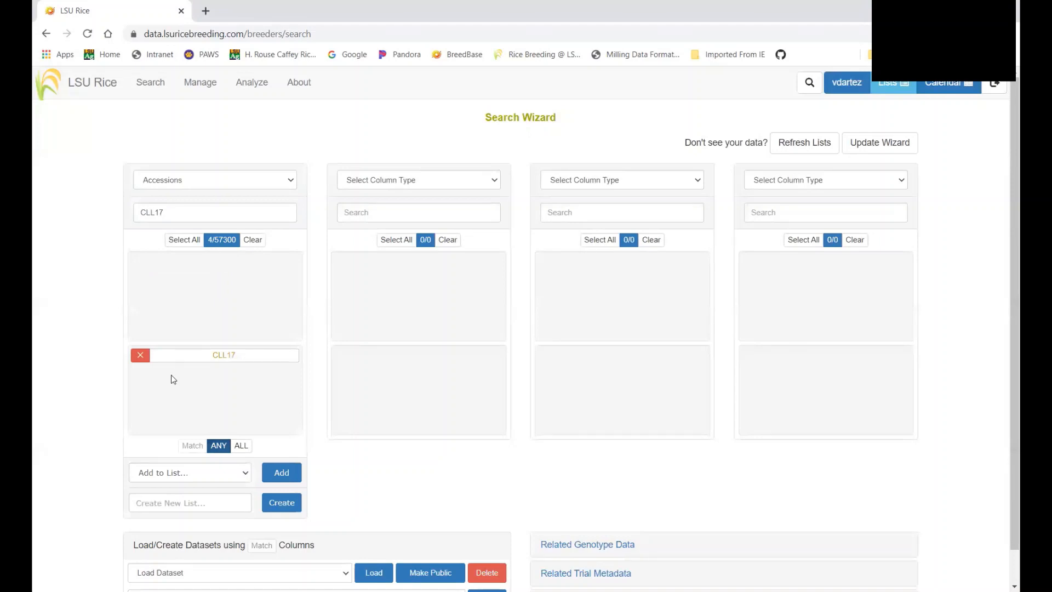
click(169, 212)
Search for CL153, add it to the chosen accessions, and clear the search box
key(BackSpace)
key(BackSpace)
key(BackSpace)
key(BackSpace)
key(BackSpace)
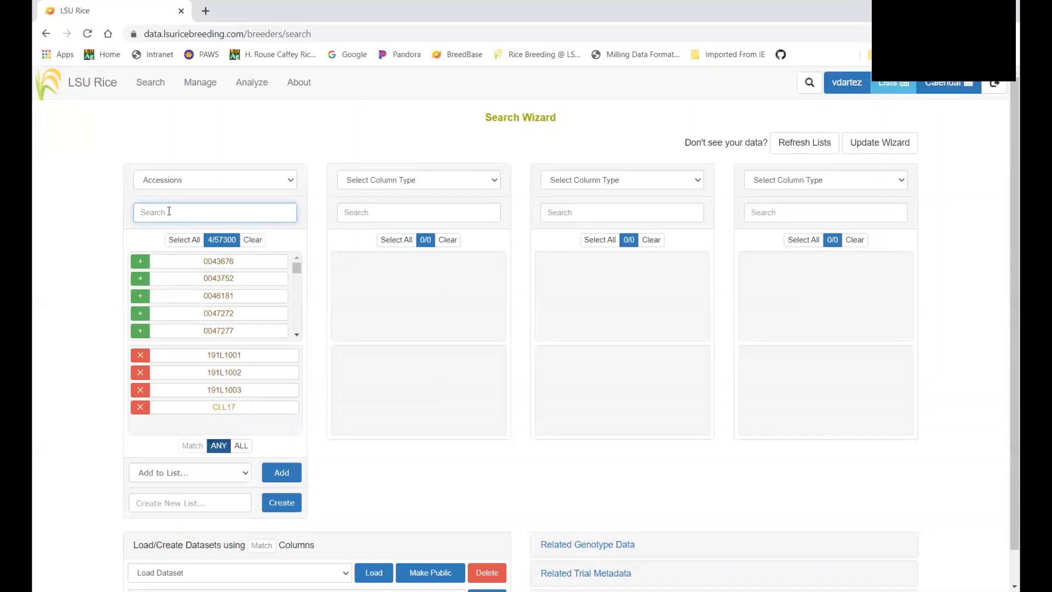
text(CL15)
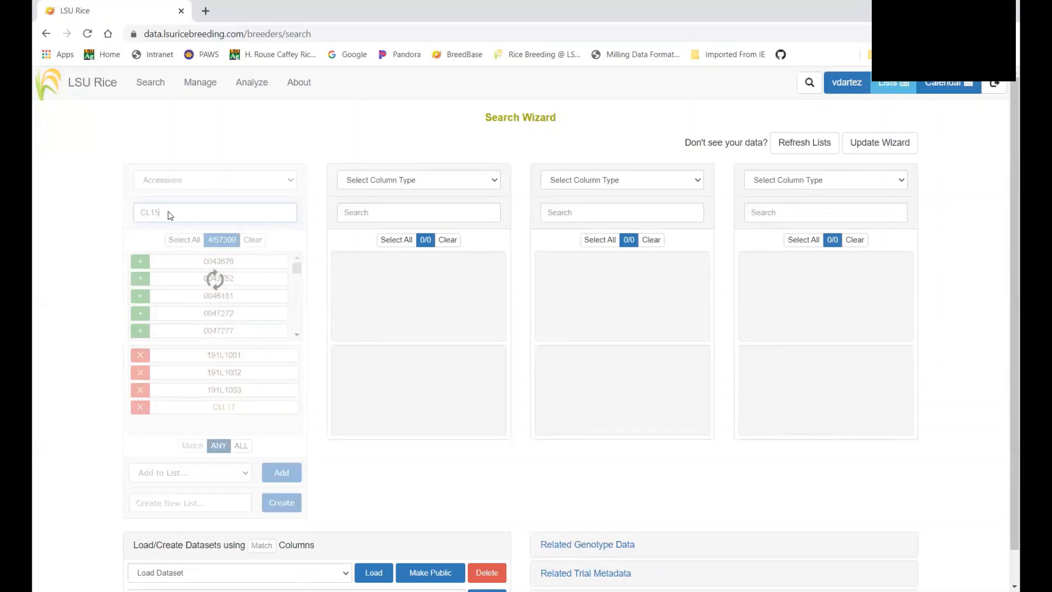
text(3)
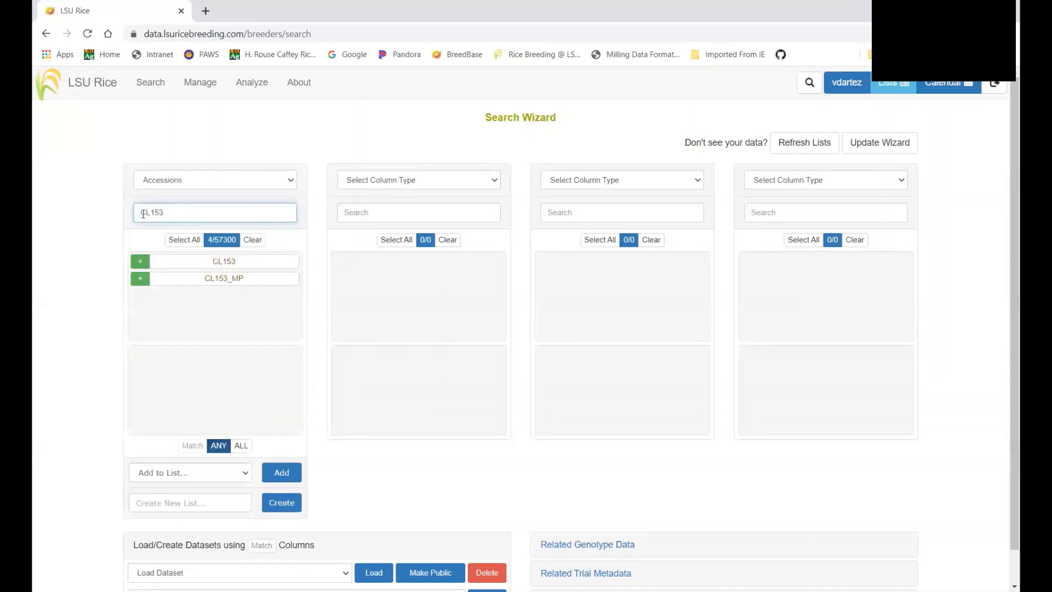
click(140, 263)
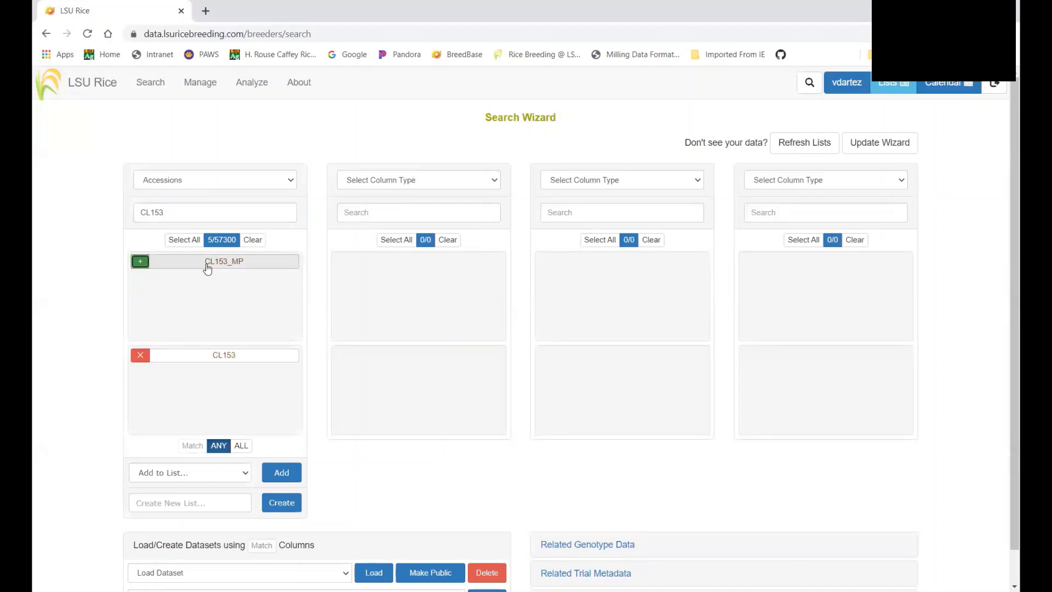
drag(183, 210, 142, 213)
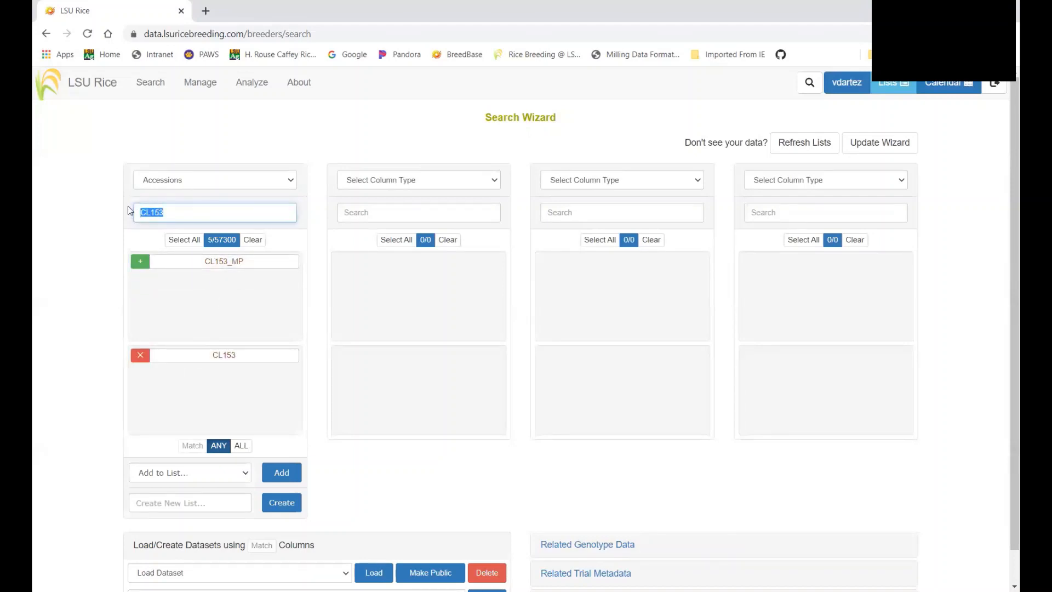
key(BackSpace)
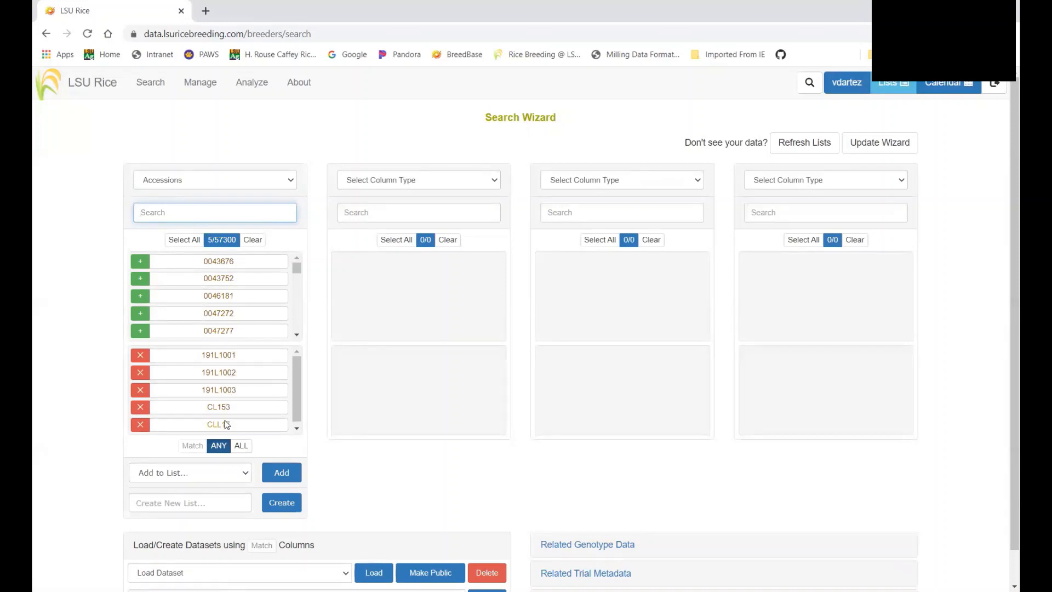
Create the list 'Example Check List 22_CA_CL' from the five chosen accessions and acknowledge the confirmation
click(246, 475)
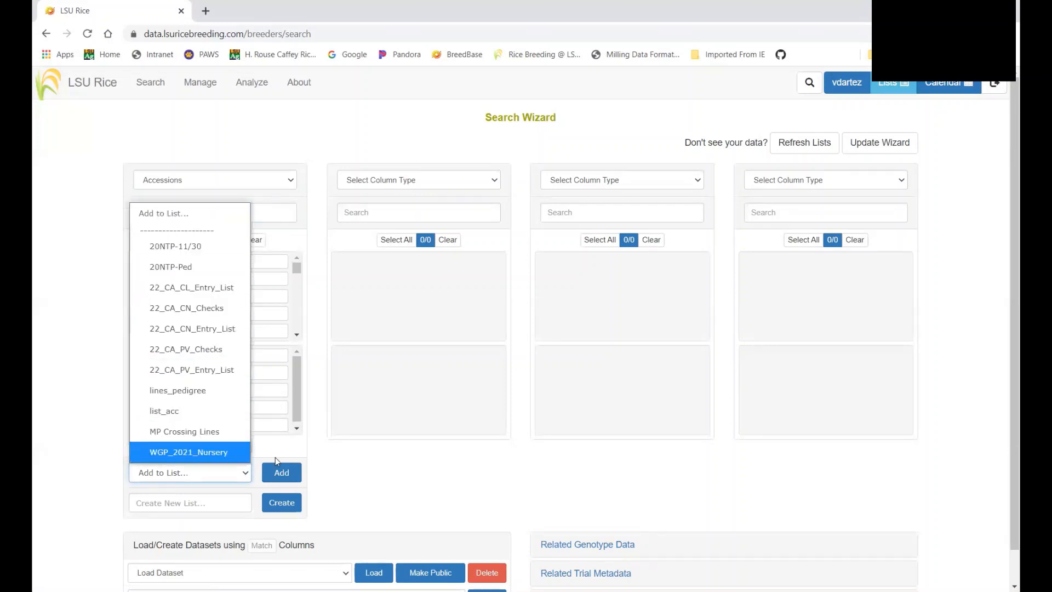
click(324, 483)
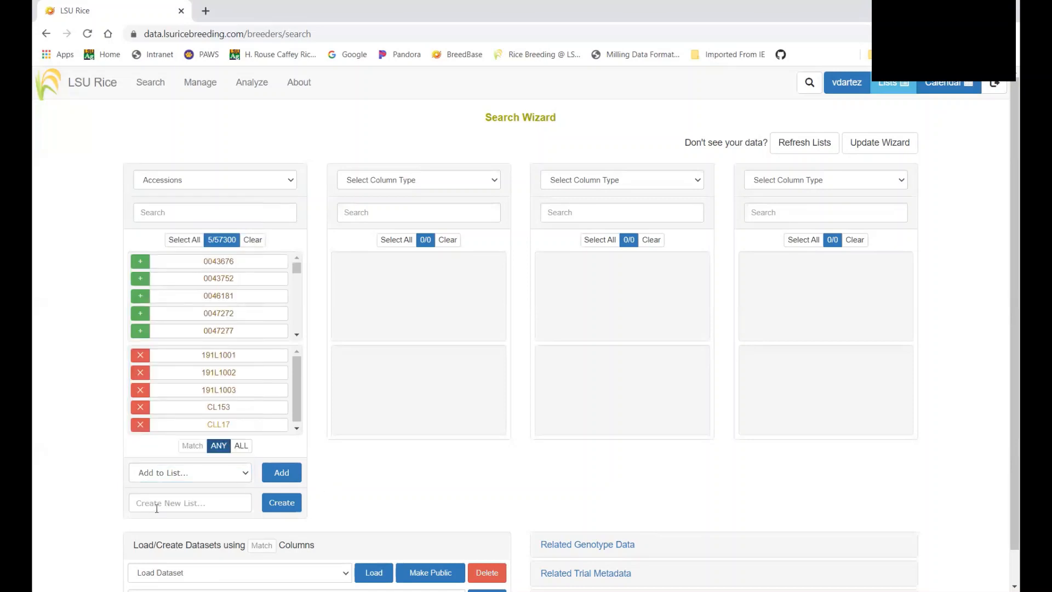
click(142, 504)
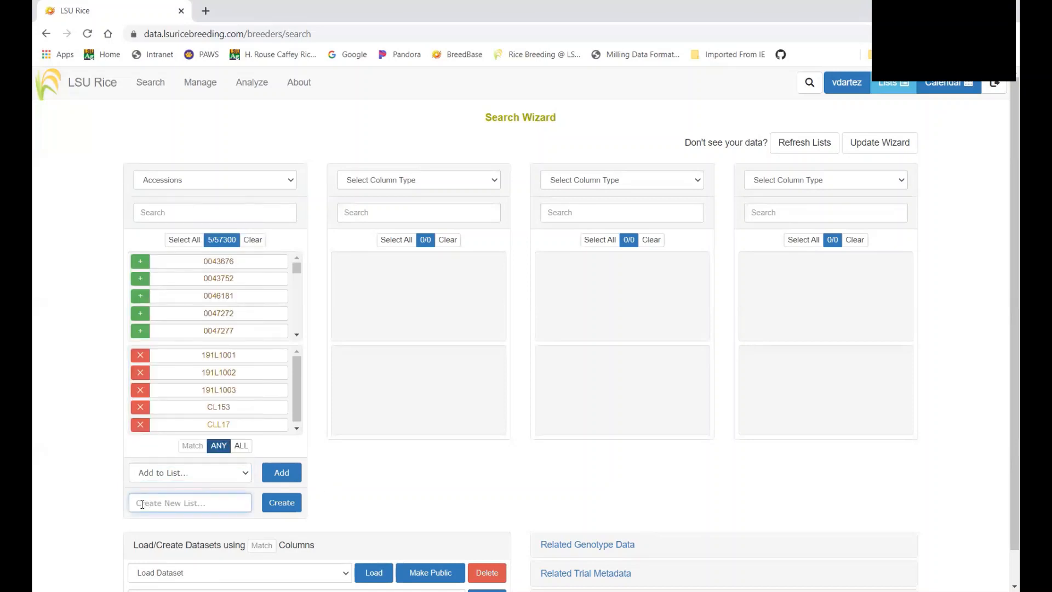
text(20)
key(BackSpace)
text(Example List 22)
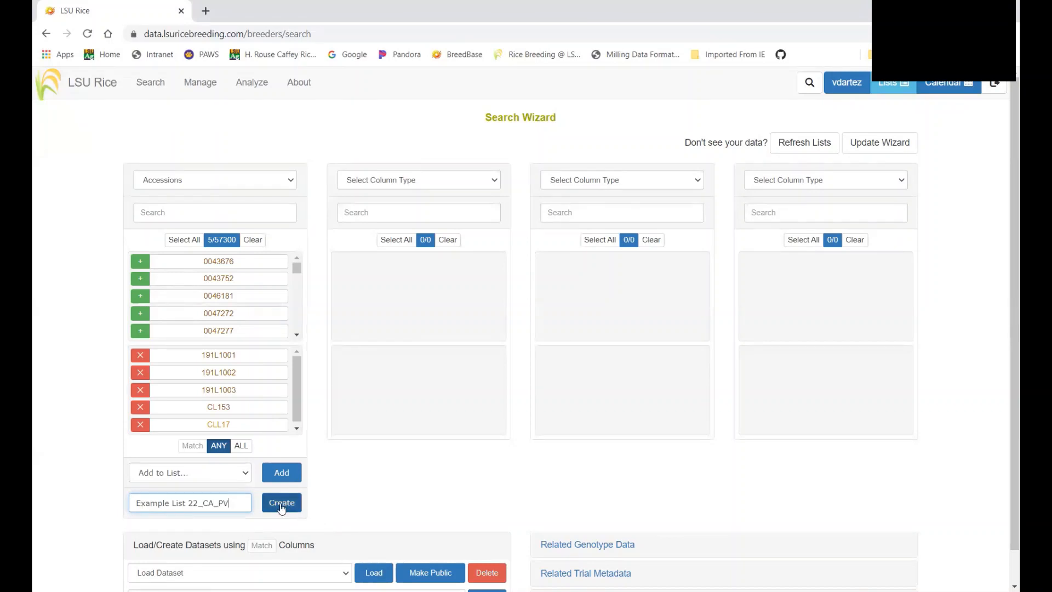
click(173, 503)
text(Check)
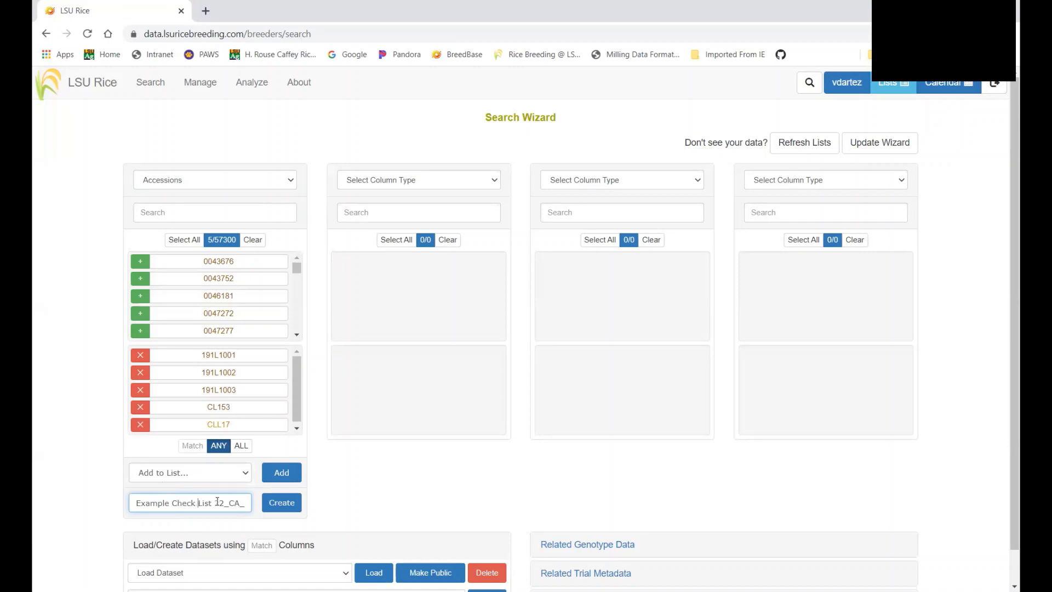
key(Right)
key(Right)
key(Right)
key(BackSpace)
key(BackSpace)
text(CL)
click(285, 503)
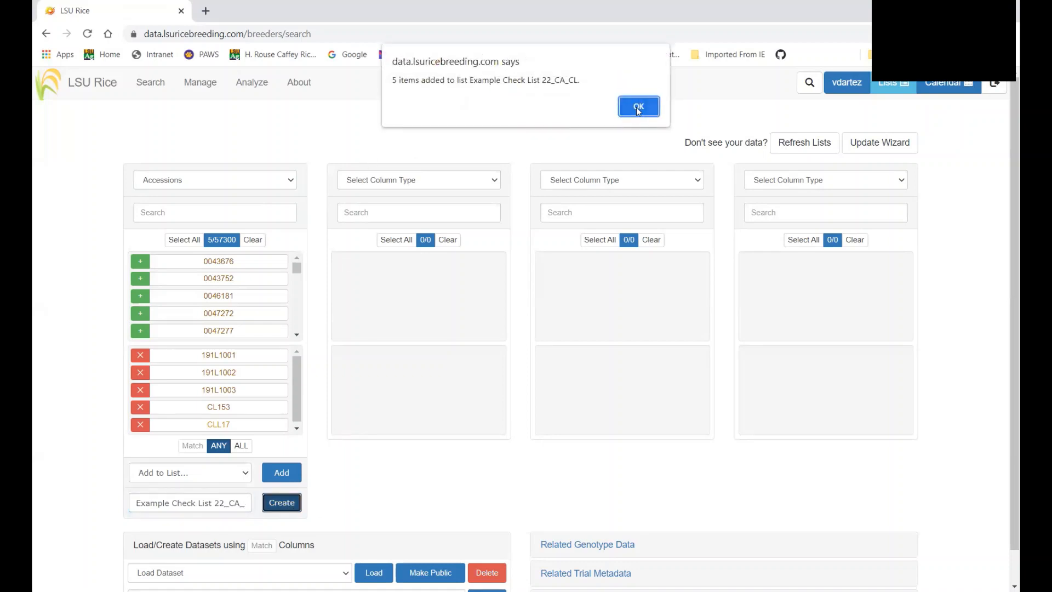
click(637, 107)
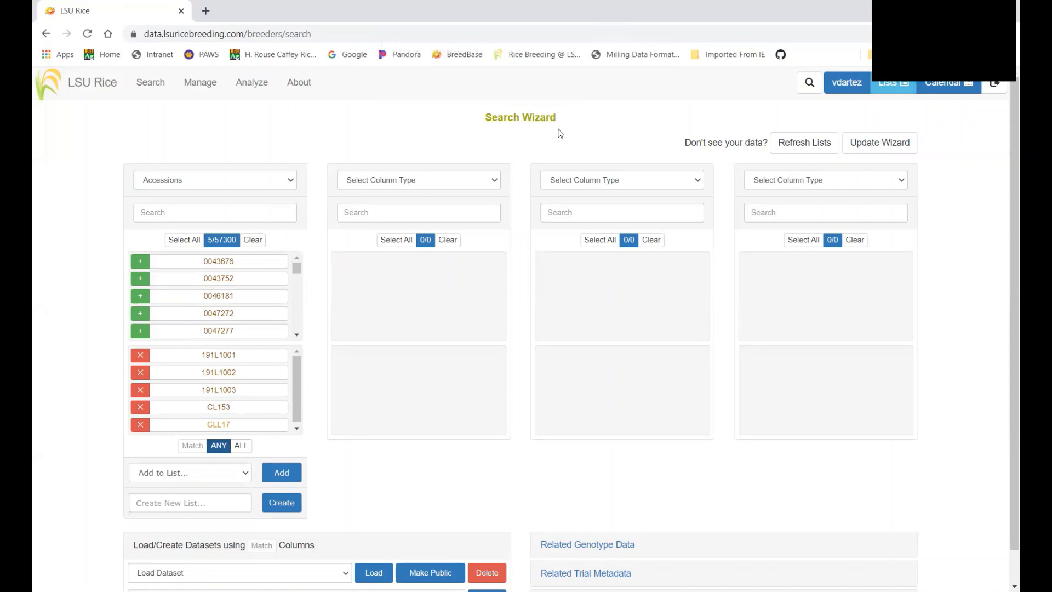
click(893, 83)
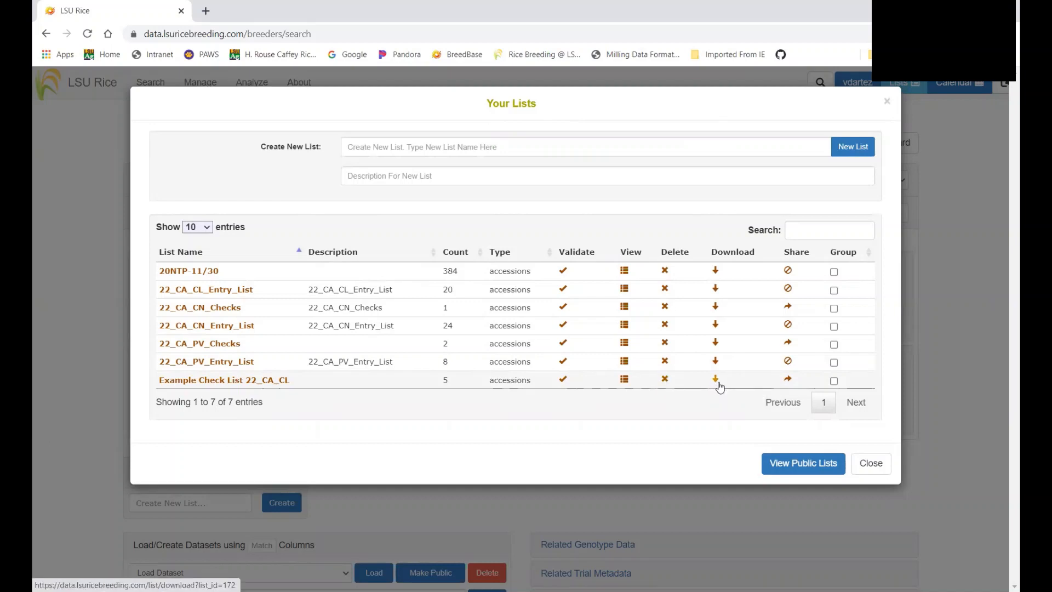
click(788, 380)
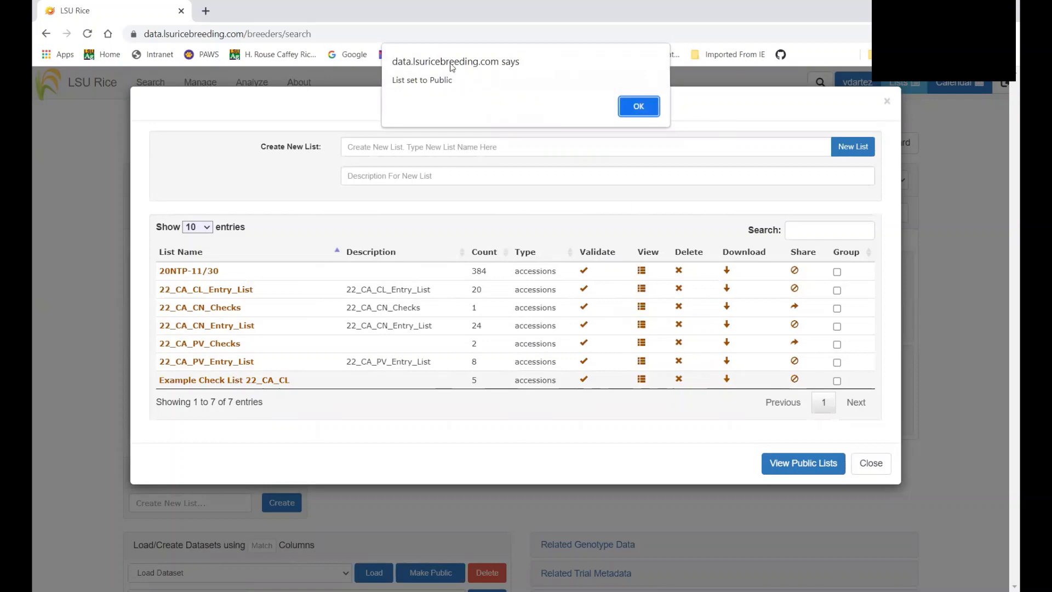
click(638, 107)
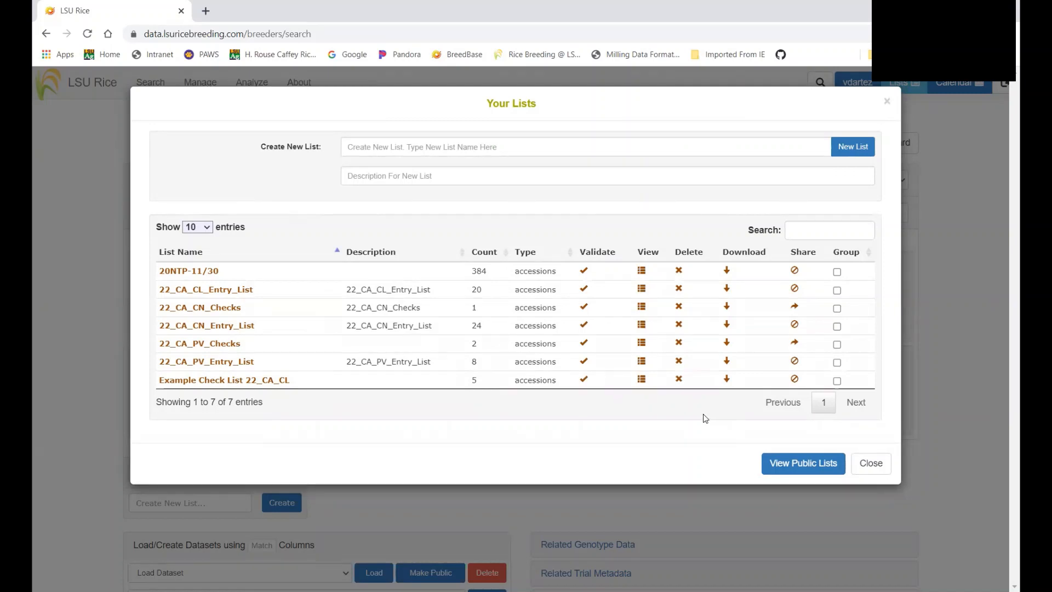
click(795, 380)
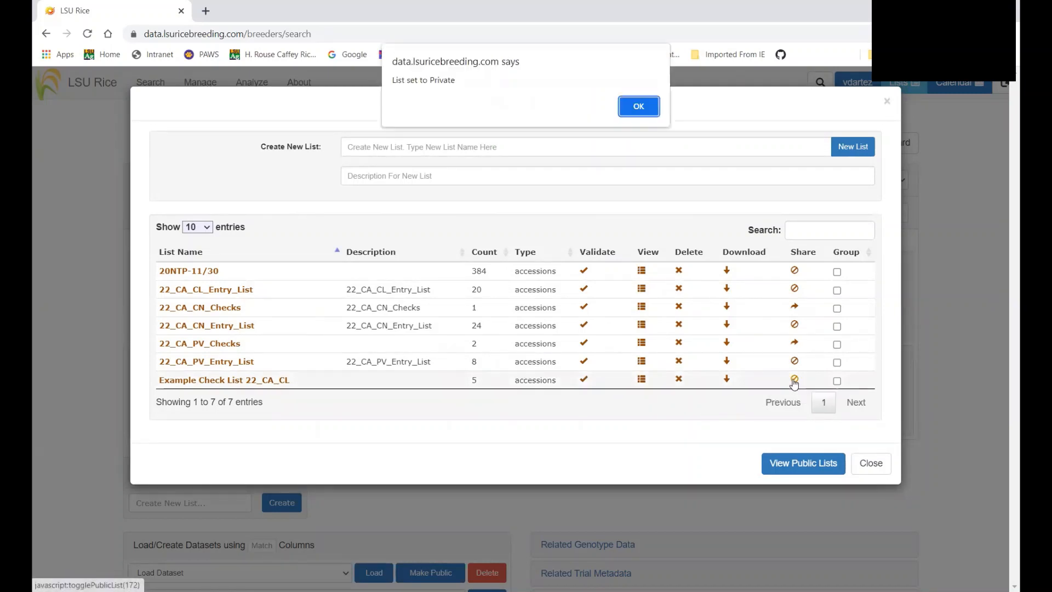
click(639, 107)
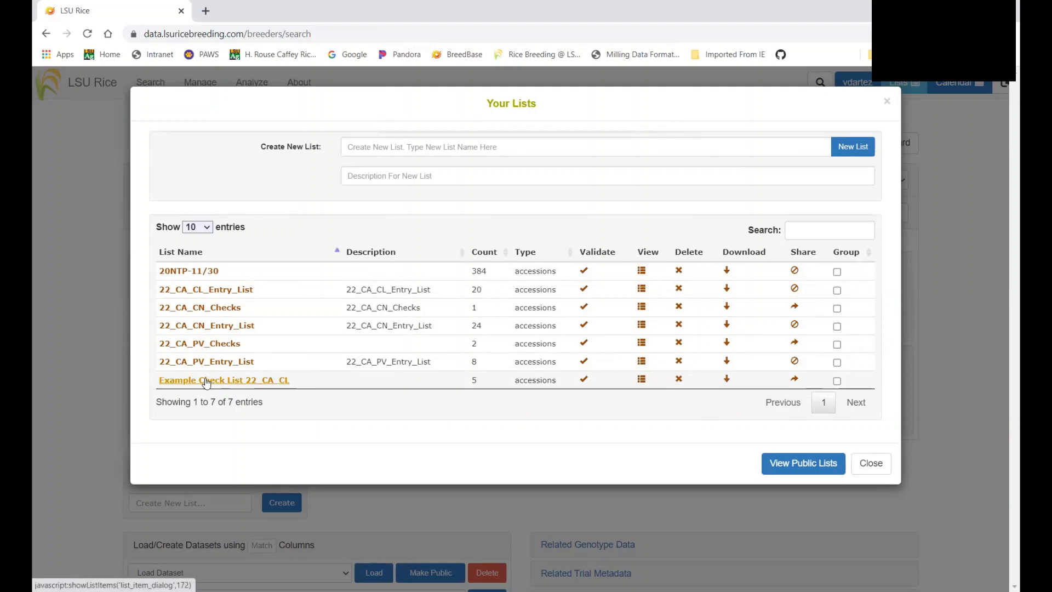
click(867, 474)
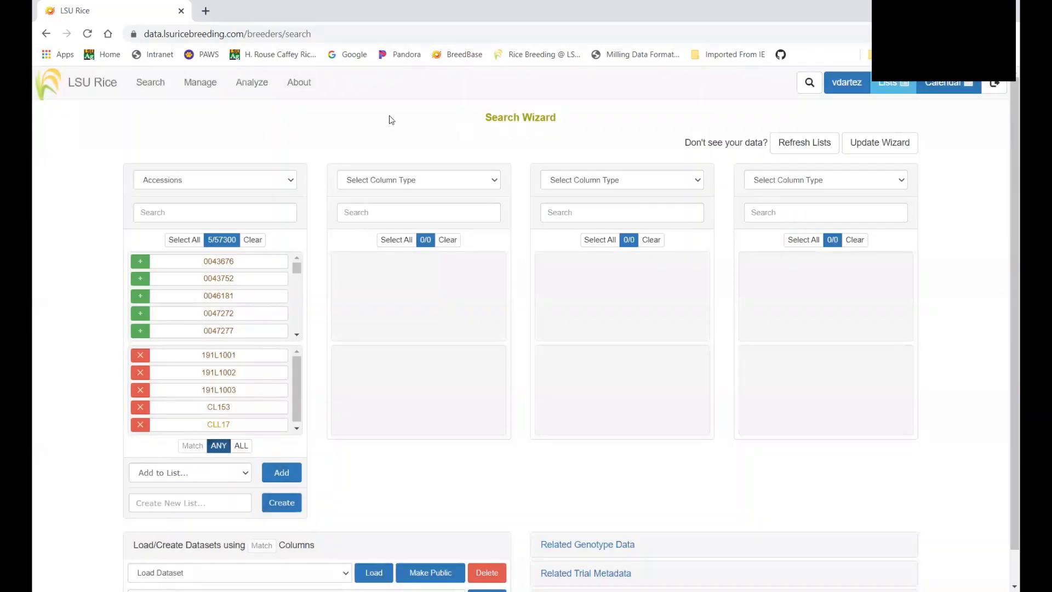
Run a stock name search for CLL17 on the Search Accessions and Plots page
mouse_move(149, 83)
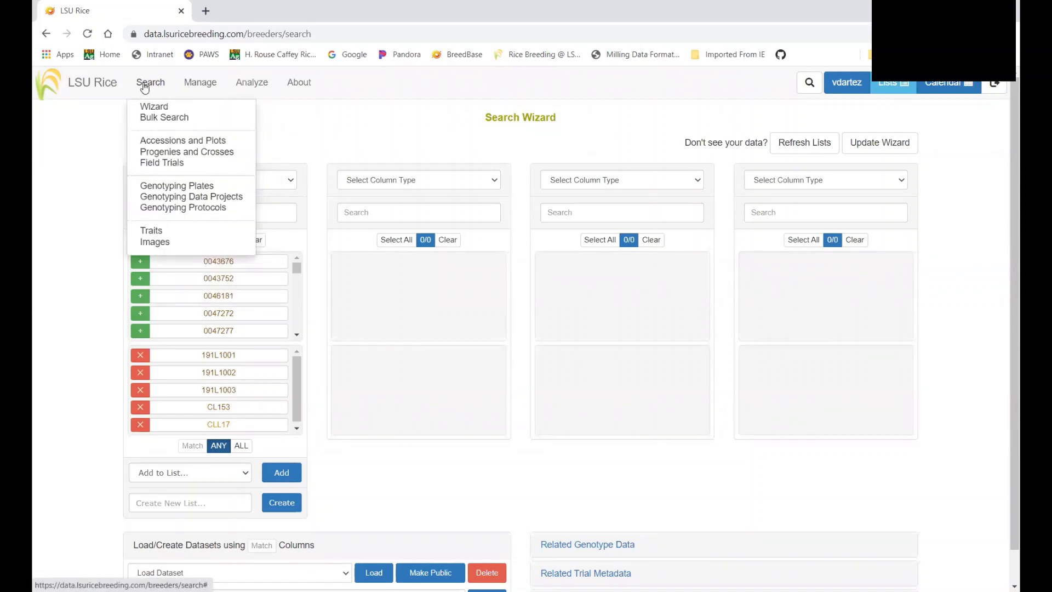
click(154, 145)
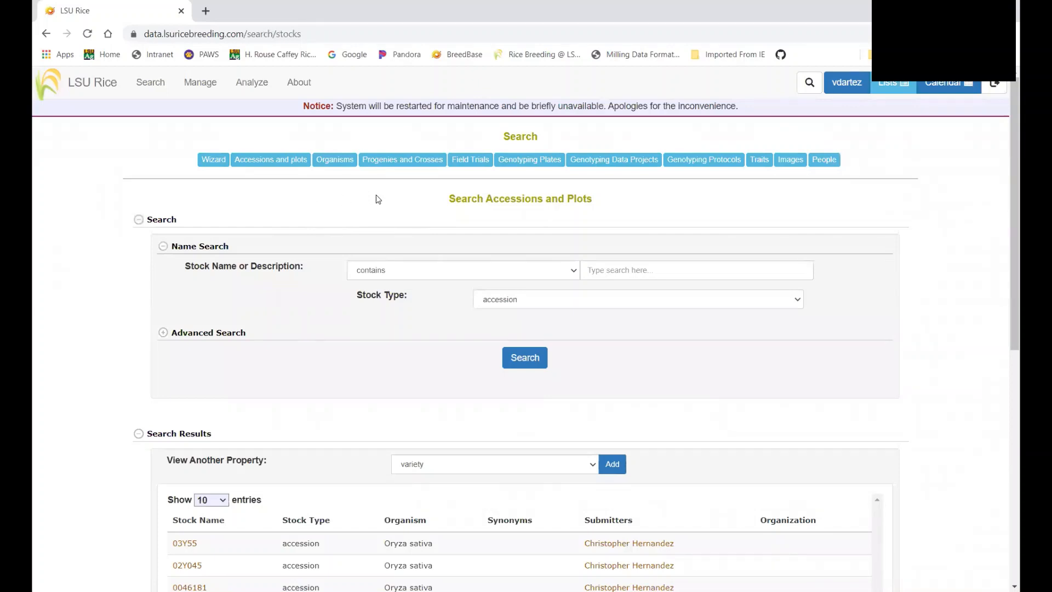
click(589, 271)
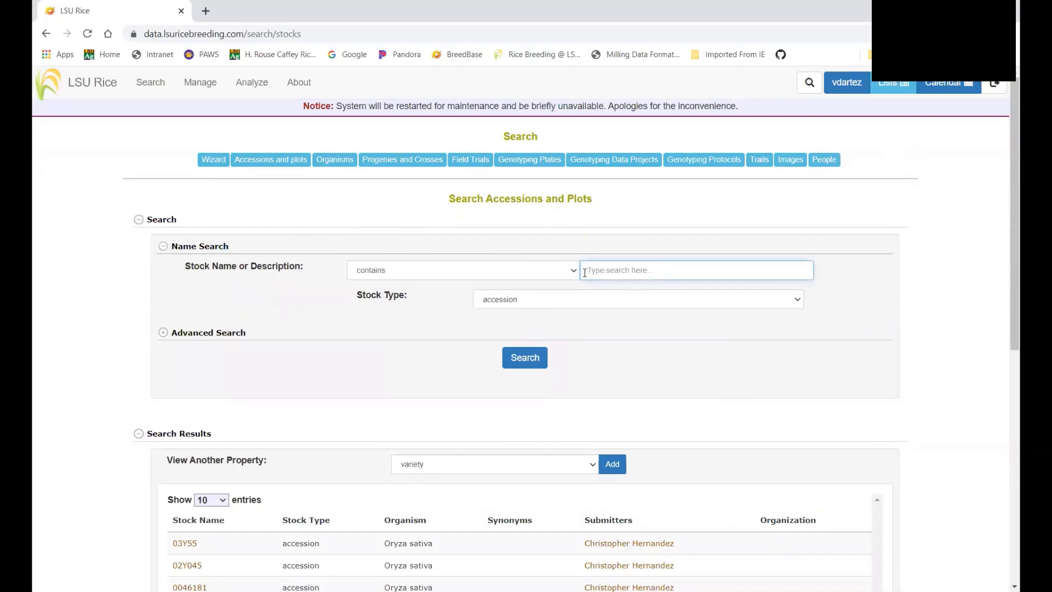
text(CL)
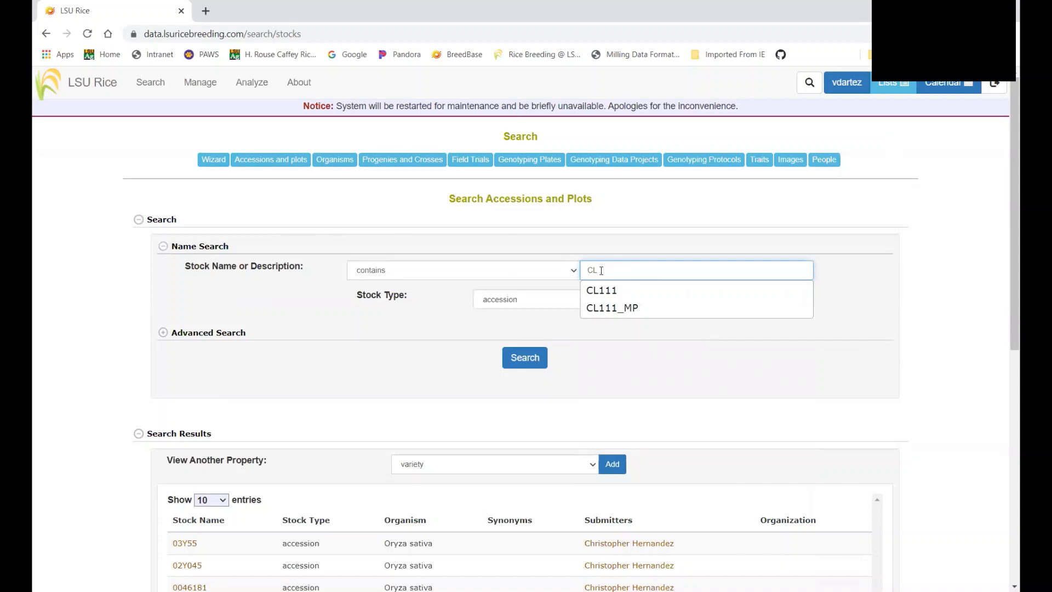
key(BackSpace)
text(L117)
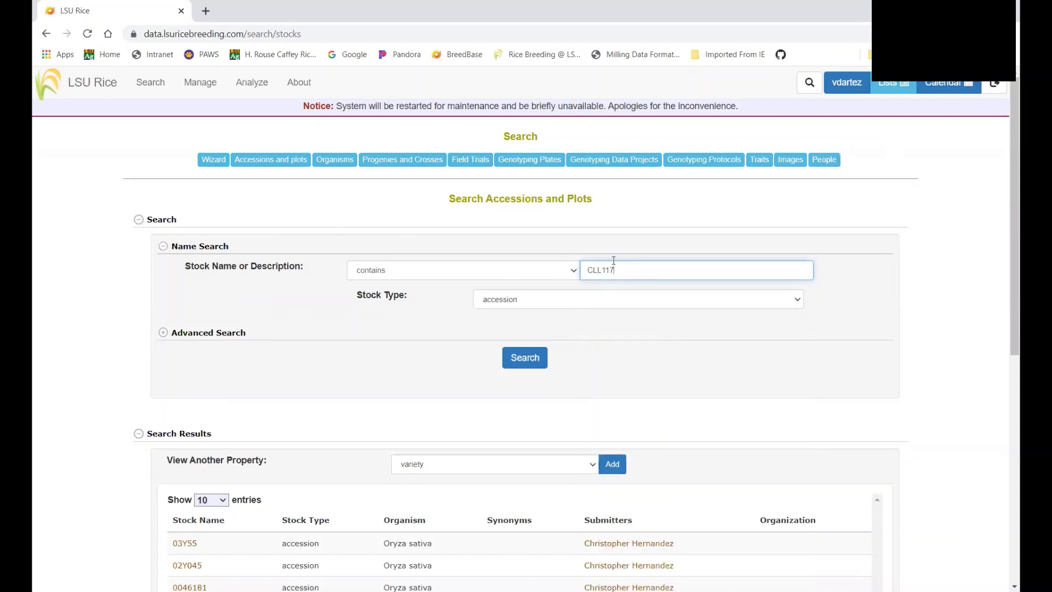
key(Return)
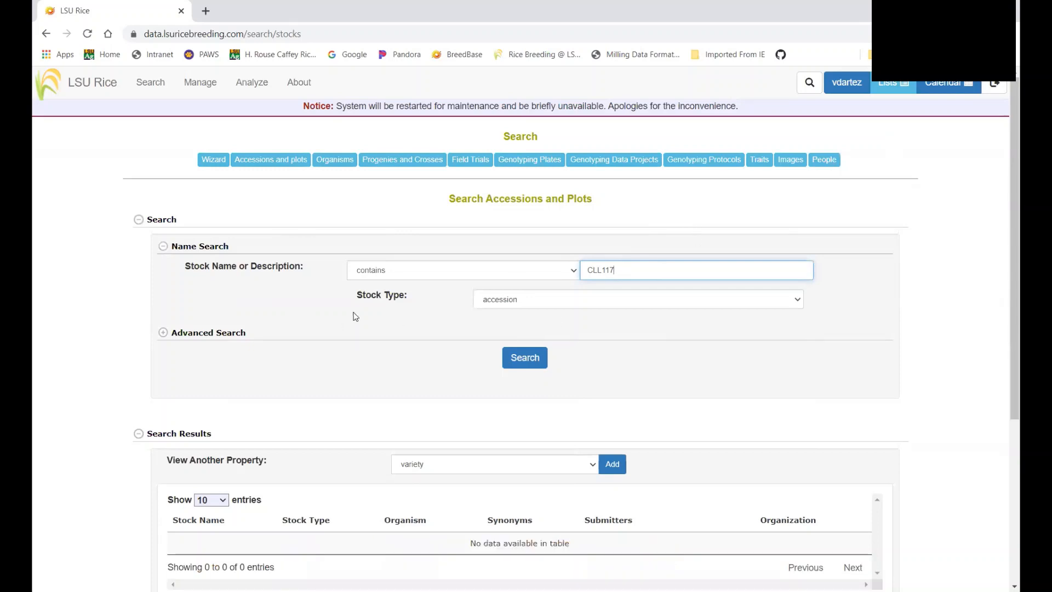
Pick CLL17 from the suggestions and search, returning the single CLL17 accession
click(607, 266)
click(599, 291)
scroll(305, 335, down, 2)
click(521, 271)
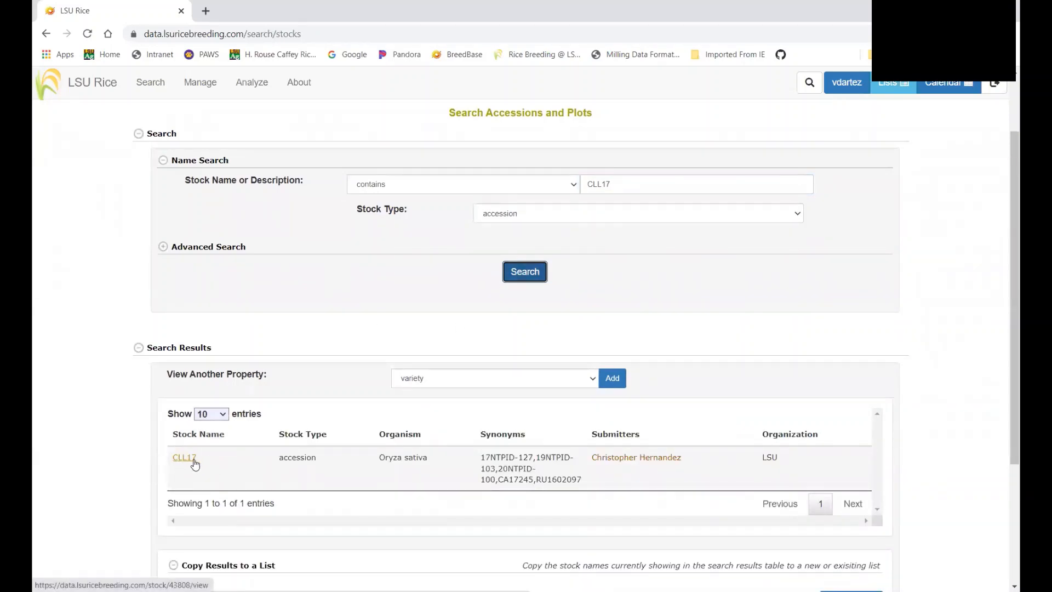
scroll(195, 464, down, 2)
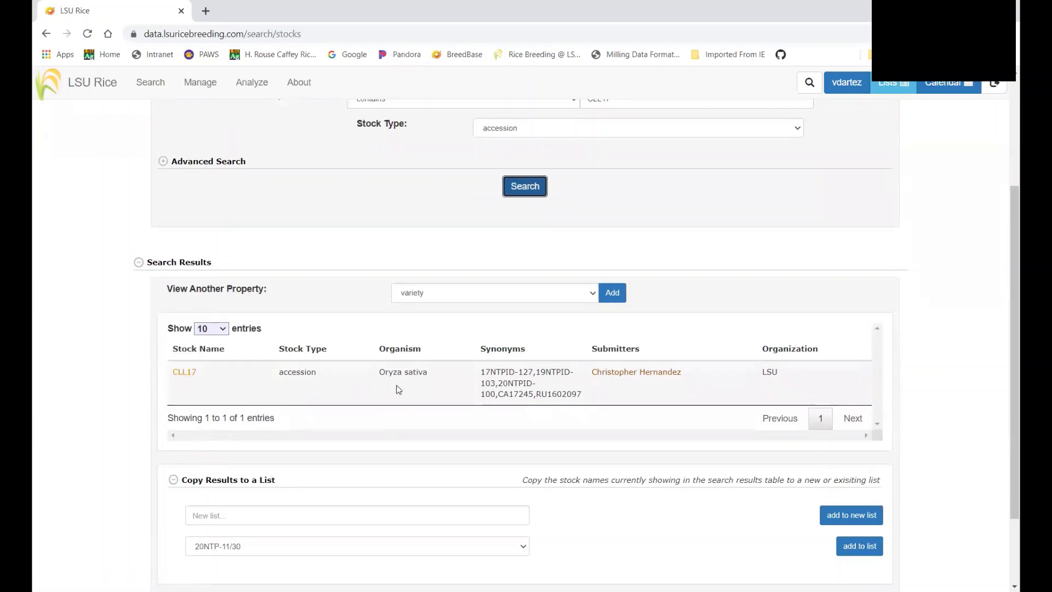
scroll(314, 383, down, 2)
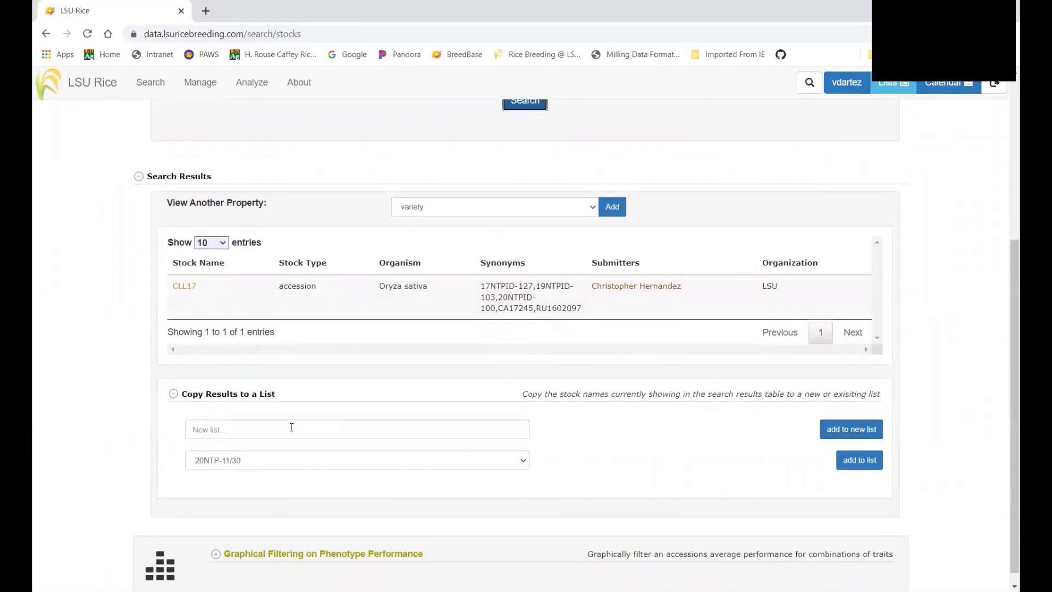
Enter 'Example List Checks CONV' as a new list name, then change the search term to Cheniere
click(255, 433)
text(E)
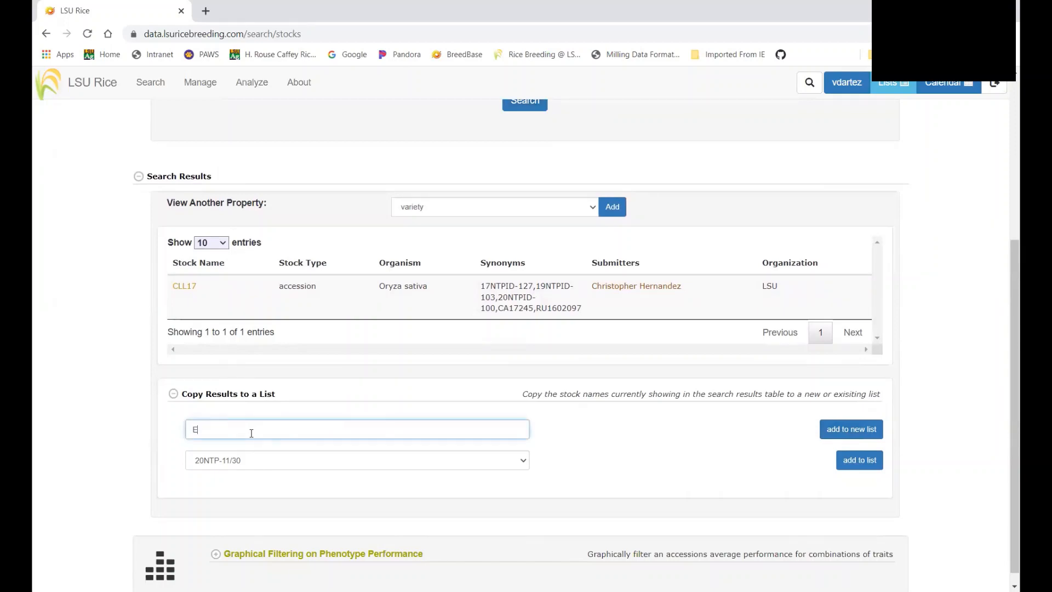
text(xample List Check)
text(s CONV)
scroll(567, 262, up, 3)
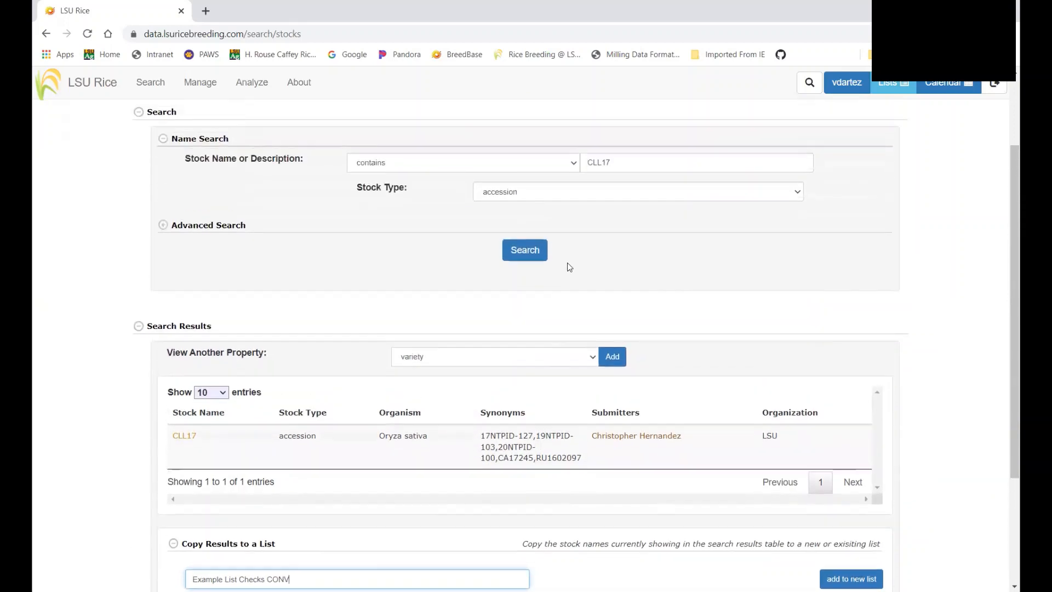
drag(607, 184, 574, 188)
text(Cheniere)
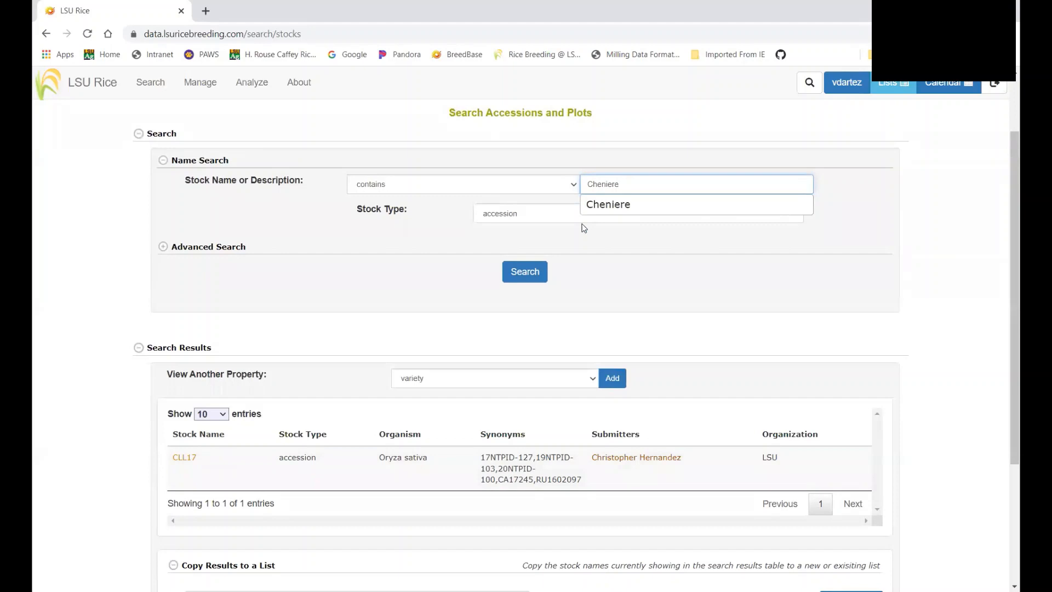
Search for Cheniere and copy the result into a new list 'Example List CONV'
click(529, 279)
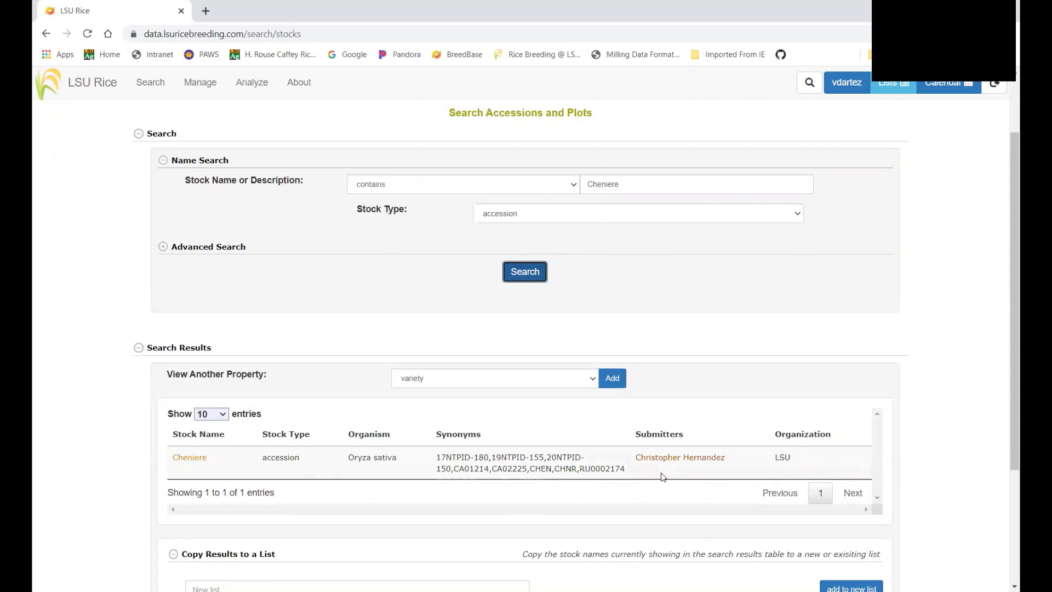
scroll(733, 405, down, 3)
click(205, 419)
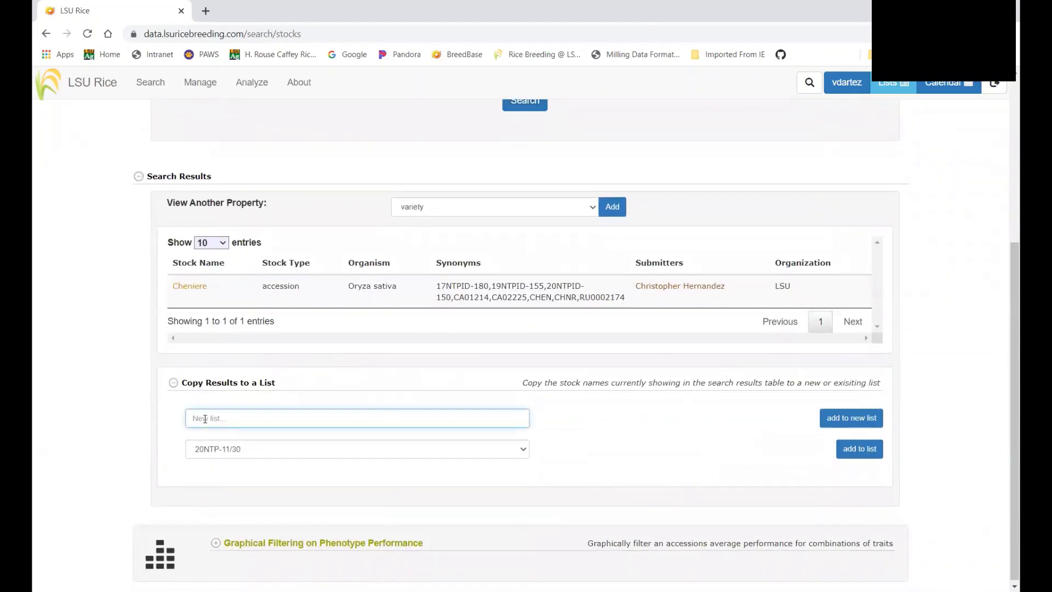
text(Example List CONV)
click(850, 422)
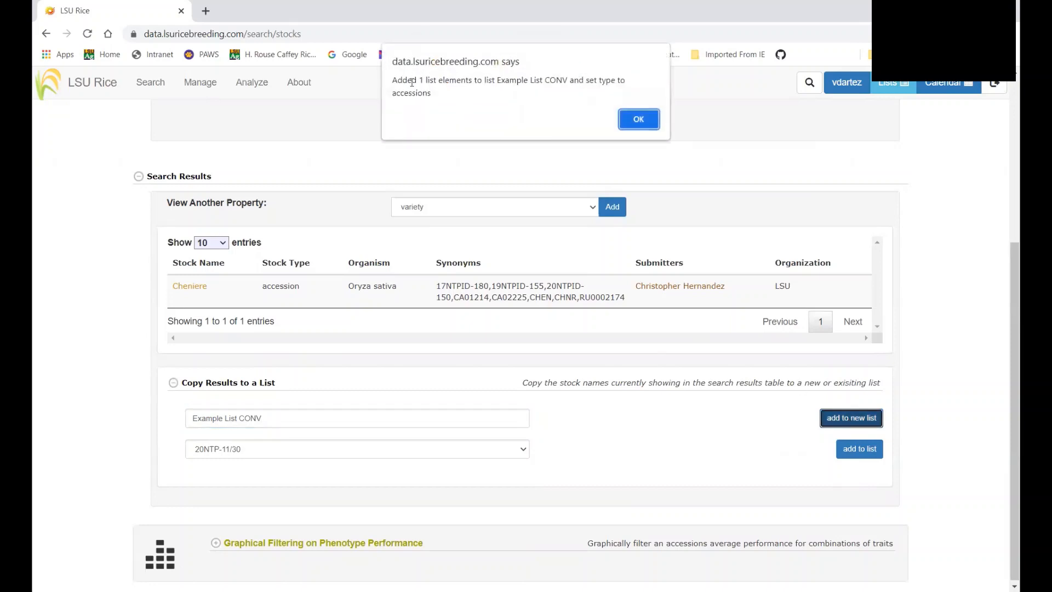
click(638, 120)
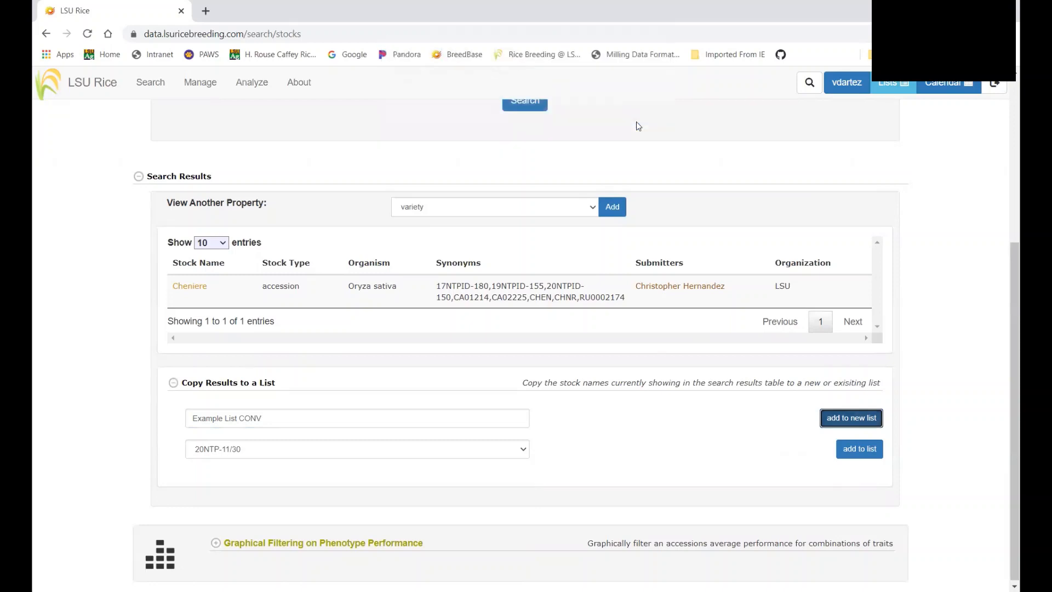
scroll(604, 188, up, 2)
scroll(606, 191, up, 2)
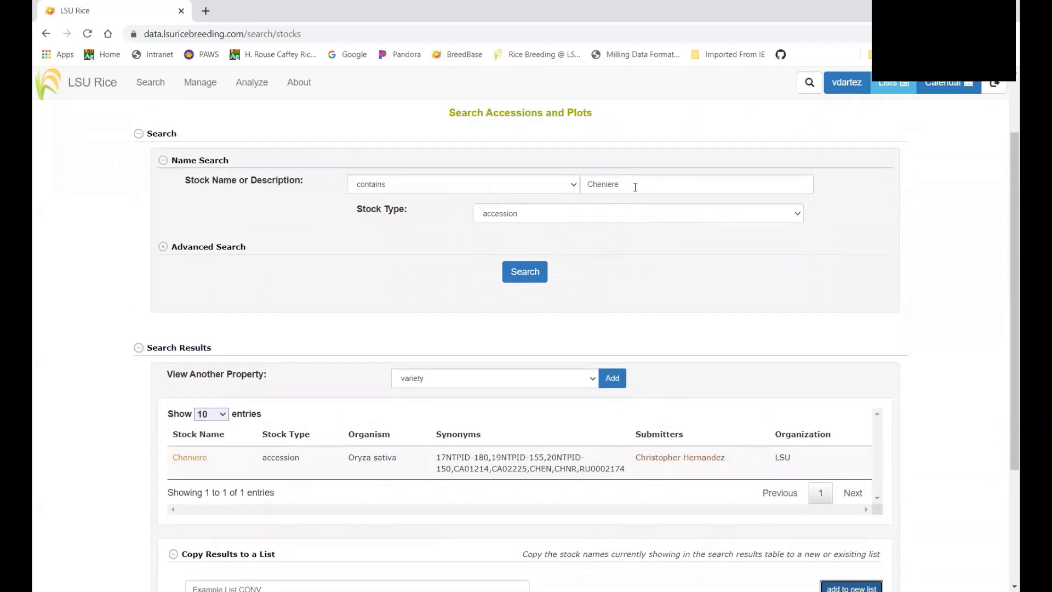
drag(618, 185, 582, 186)
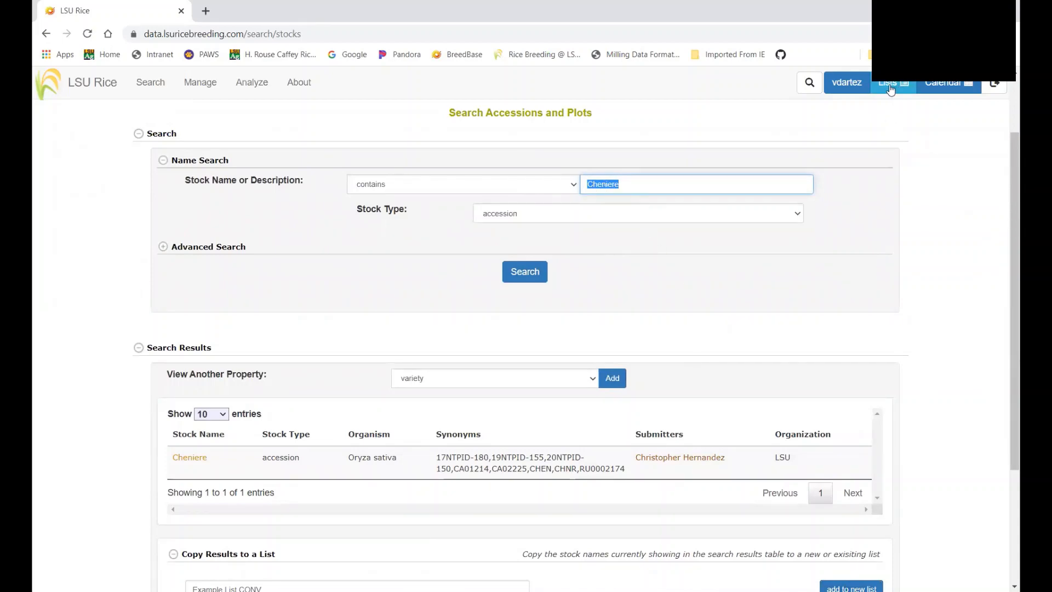
Create an empty list named 'Example list PV' from the Lists overview
click(891, 88)
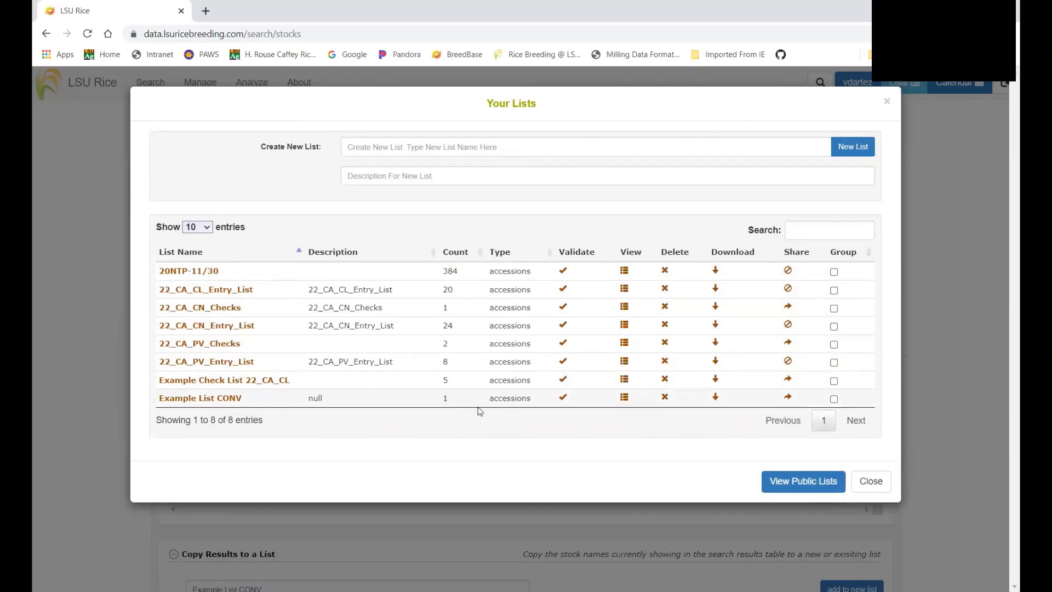
click(871, 482)
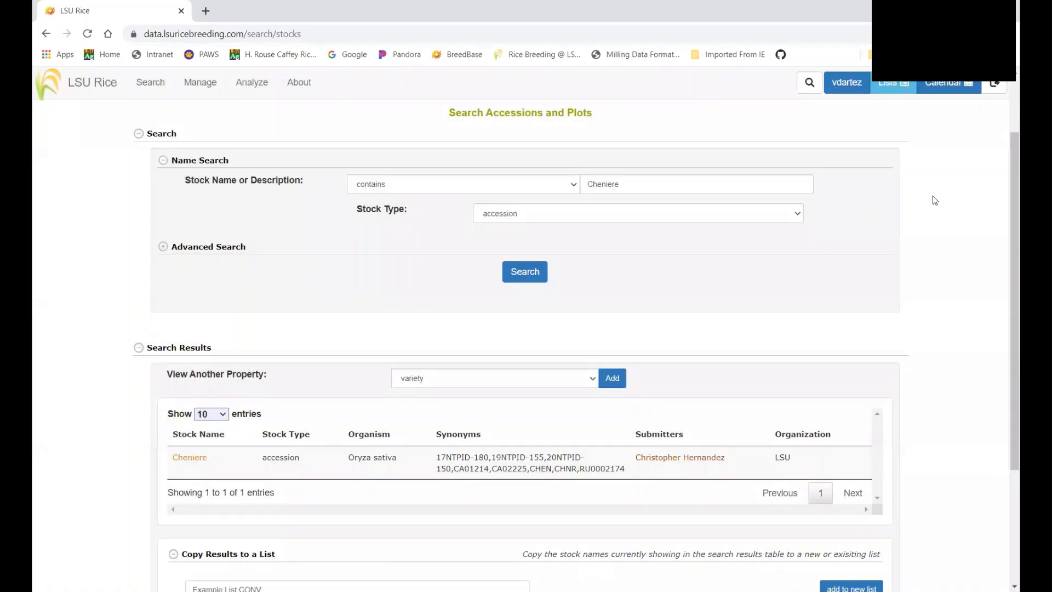
click(132, 88)
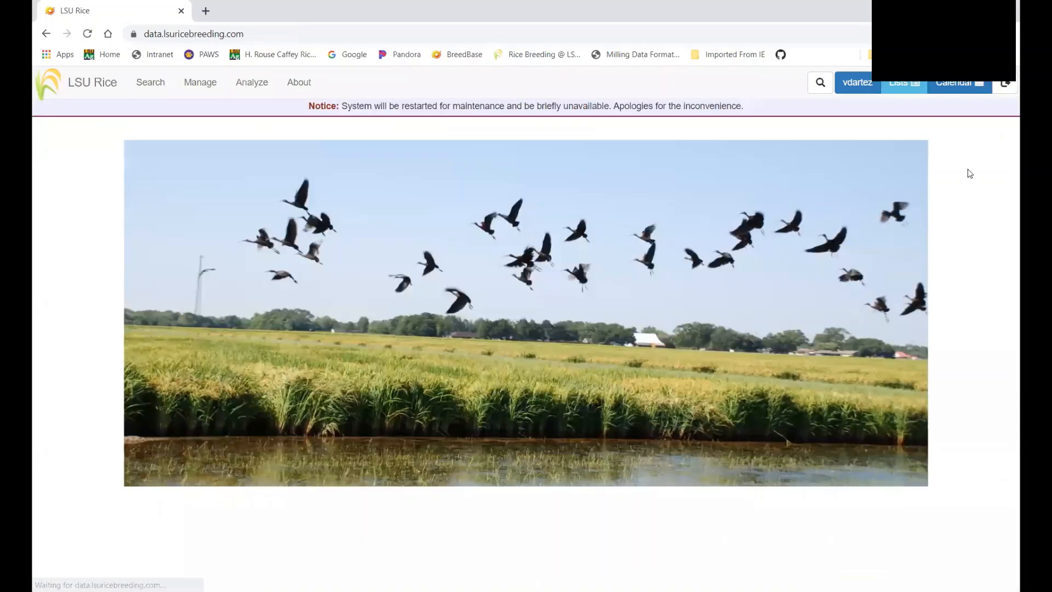
click(899, 86)
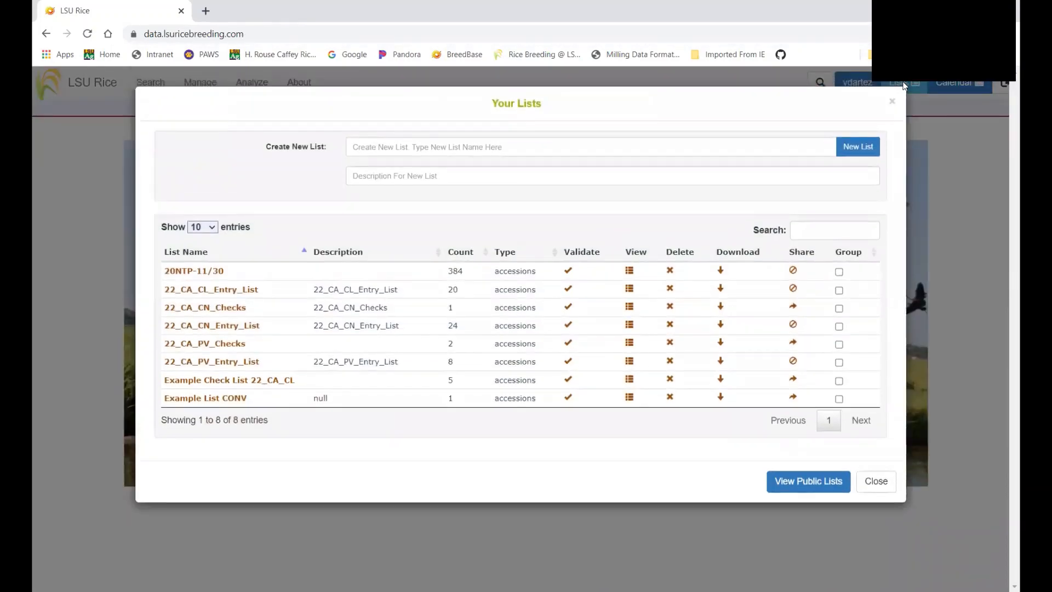
click(373, 146)
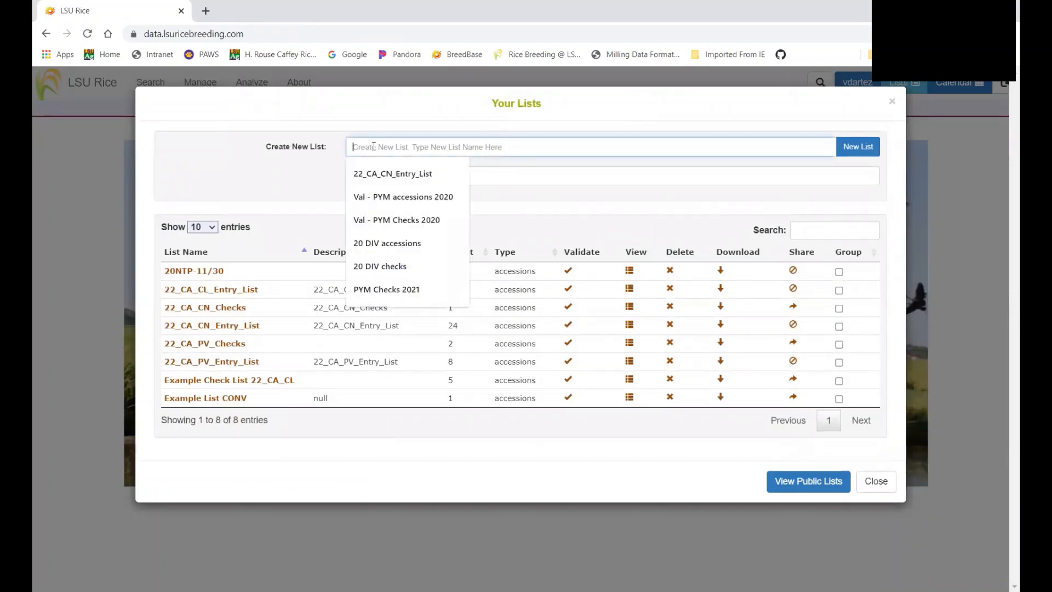
text(Example)
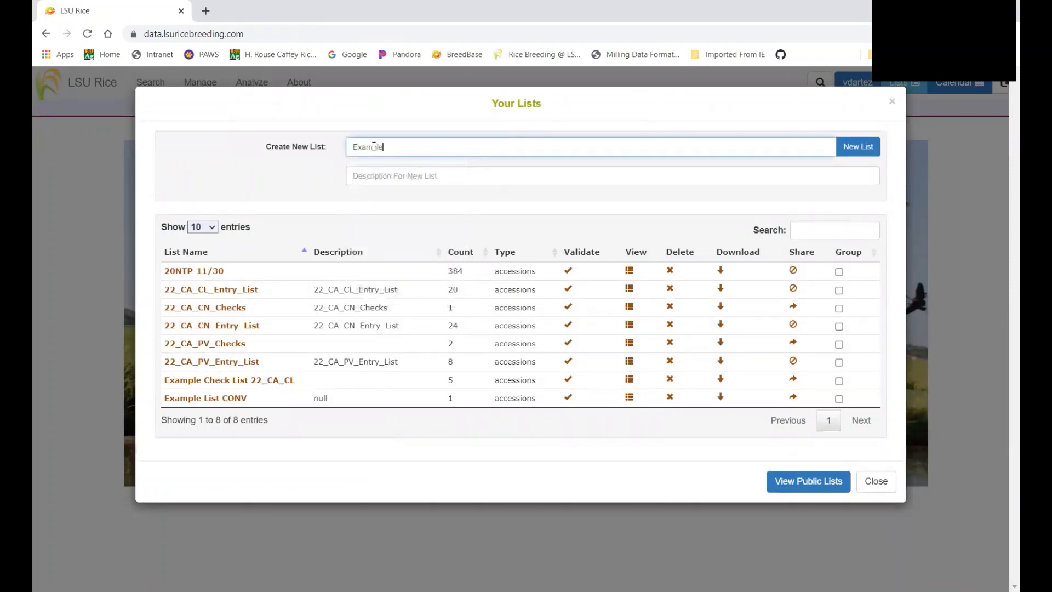
text( list PV)
click(858, 148)
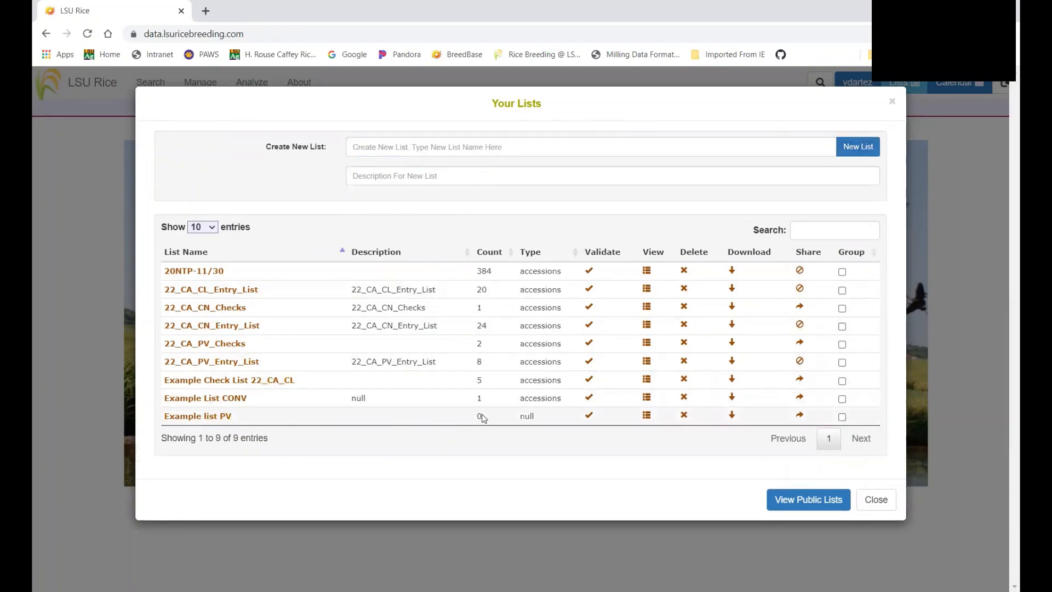
Open Example list PV, set its type to accessions, and validate it successfully
click(221, 416)
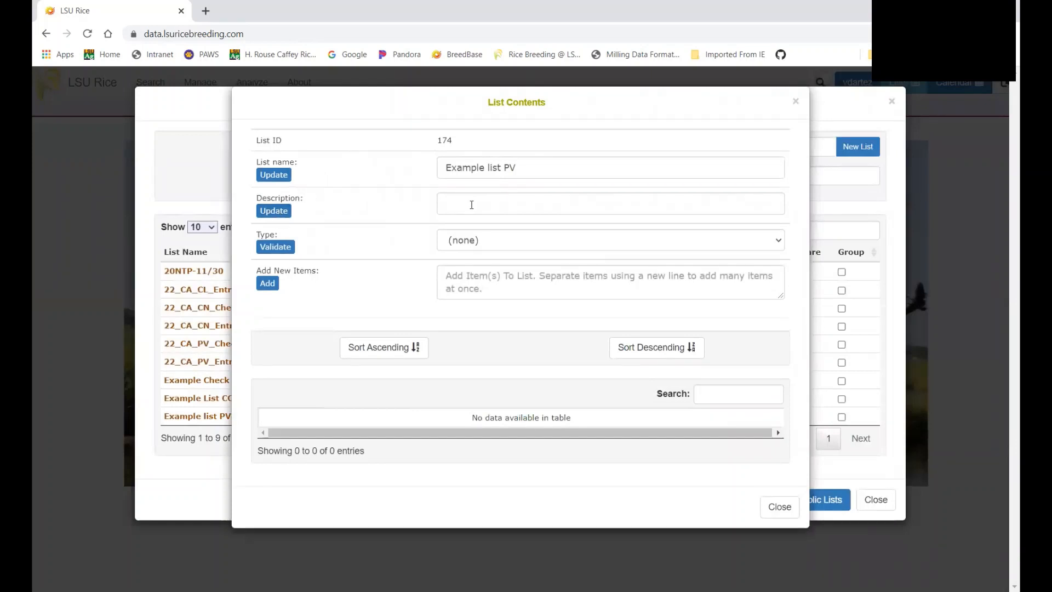
click(458, 241)
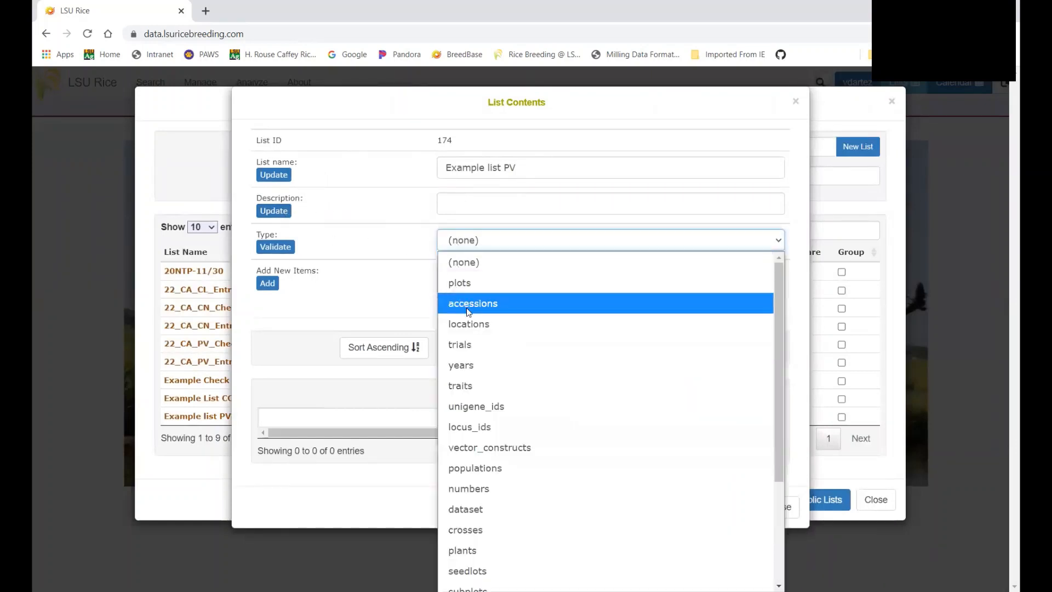
click(470, 308)
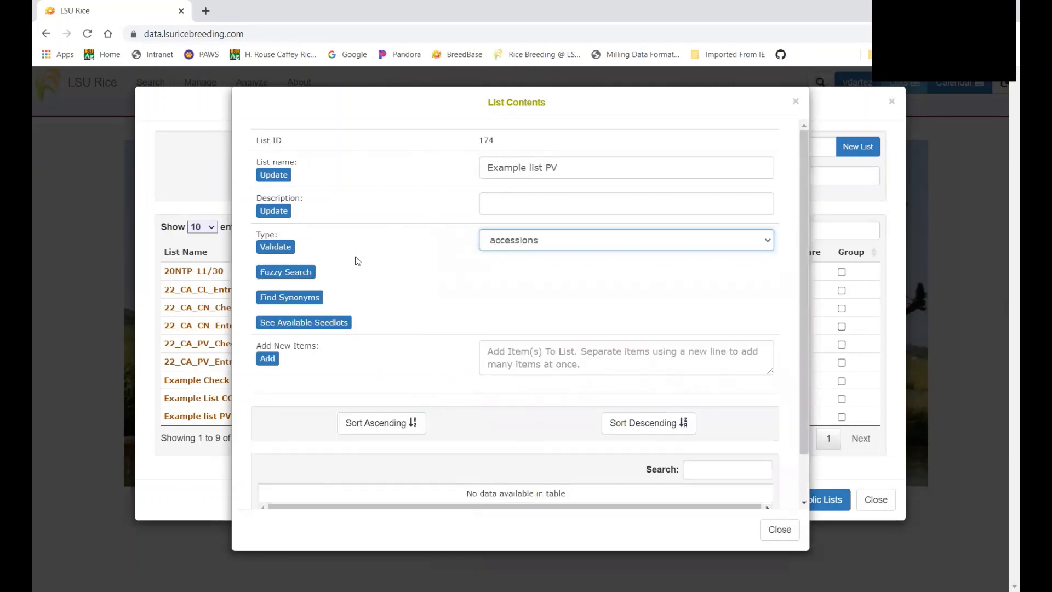
click(280, 249)
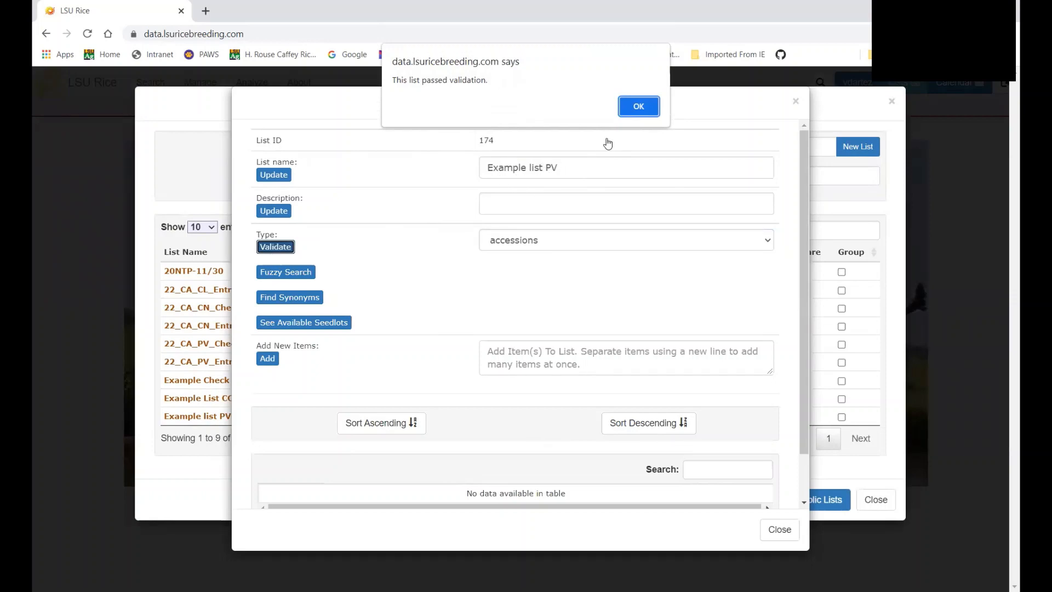
click(639, 107)
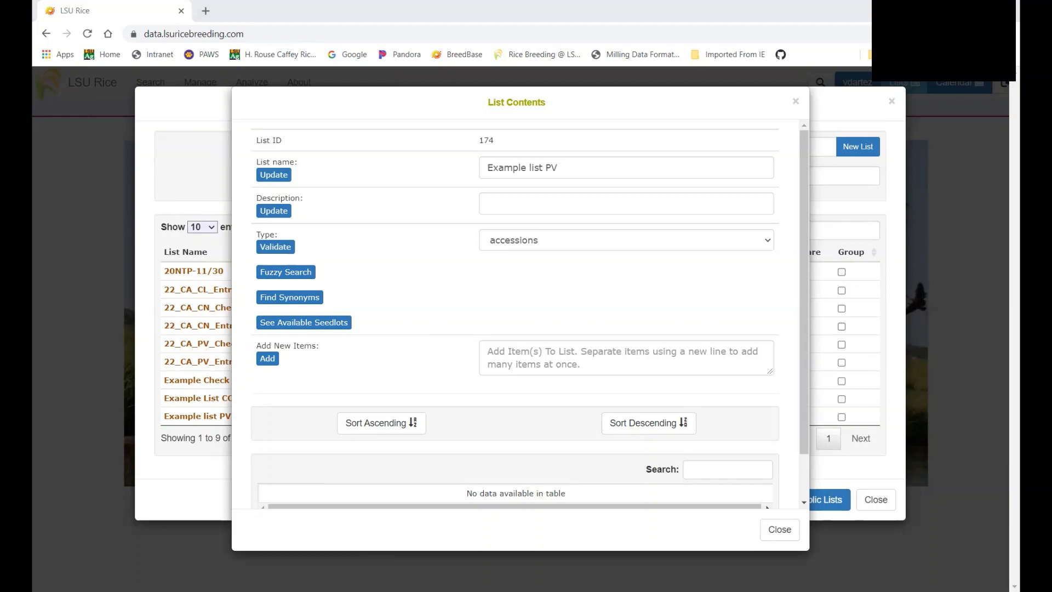
Paste the ten accession names, 203L1011 through RU2102186, into Example list PV
click(525, 365)
key(ctrl+v)
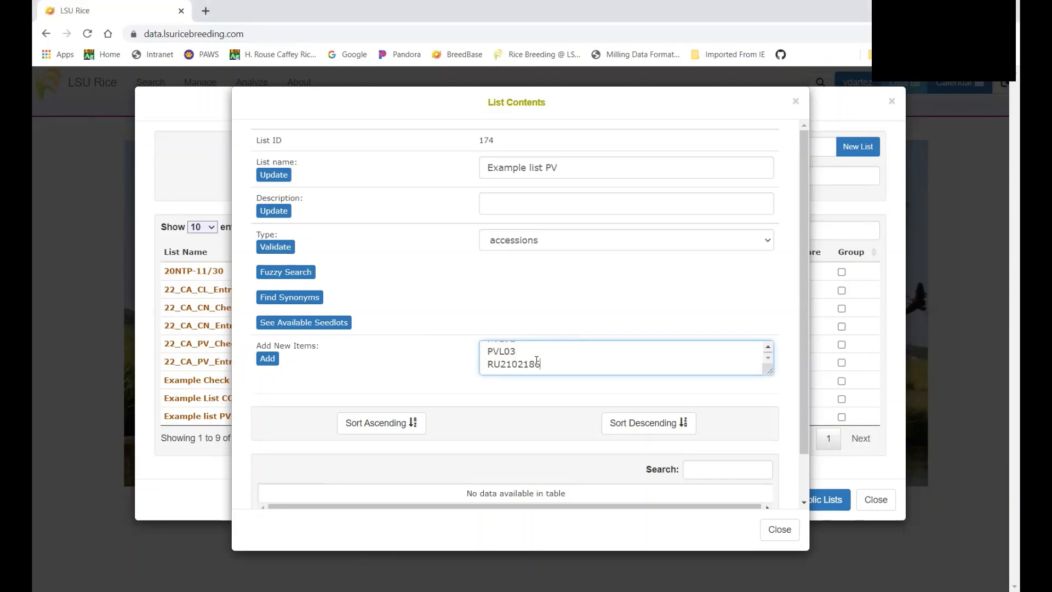
scroll(534, 362, up, 10)
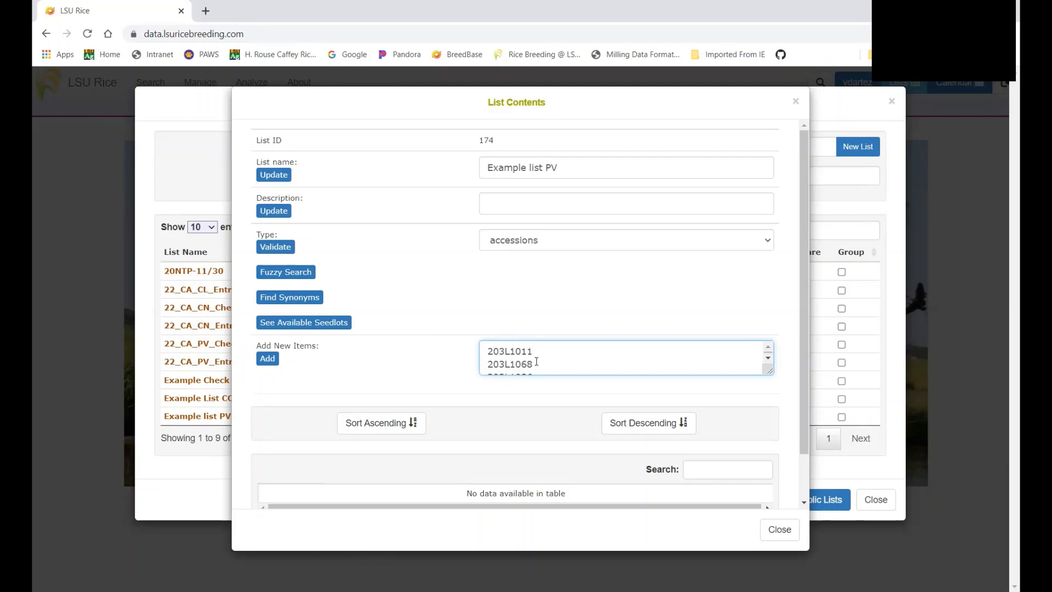
click(268, 366)
click(268, 359)
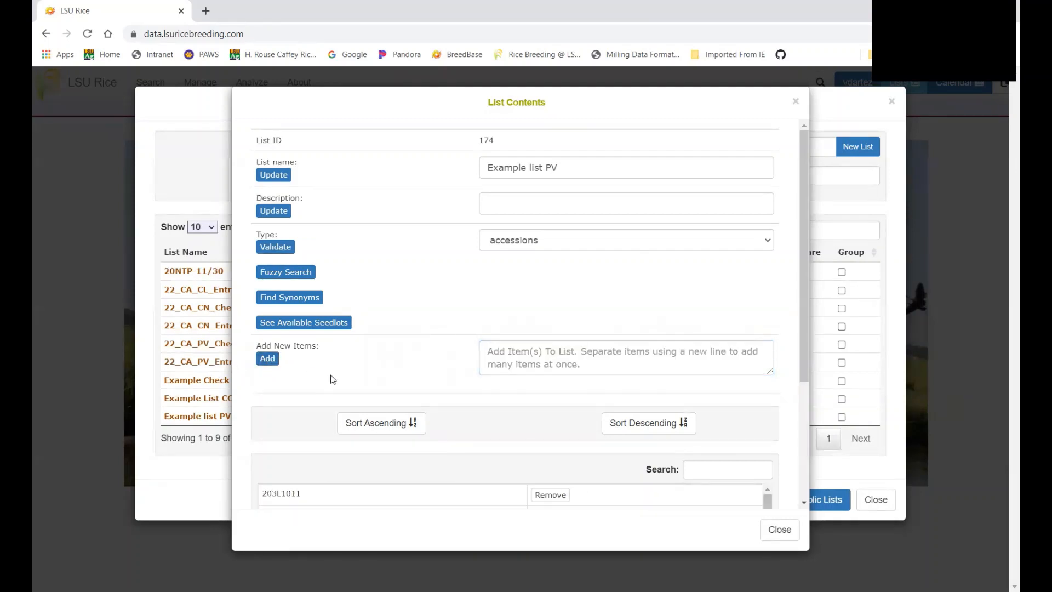
scroll(419, 337, down, 2)
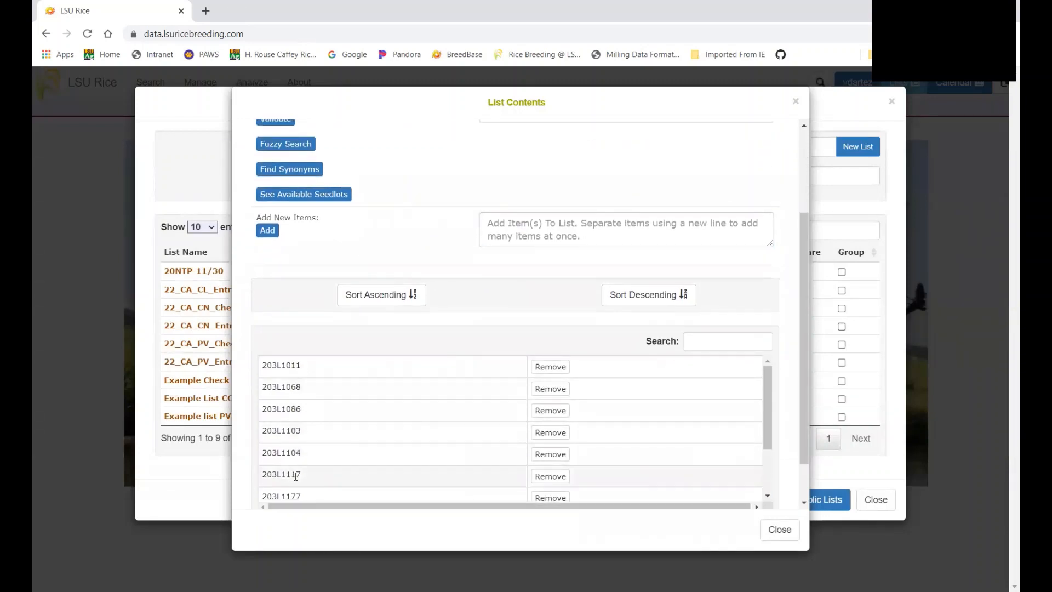
scroll(328, 475, down, 2)
scroll(350, 477, down, 1)
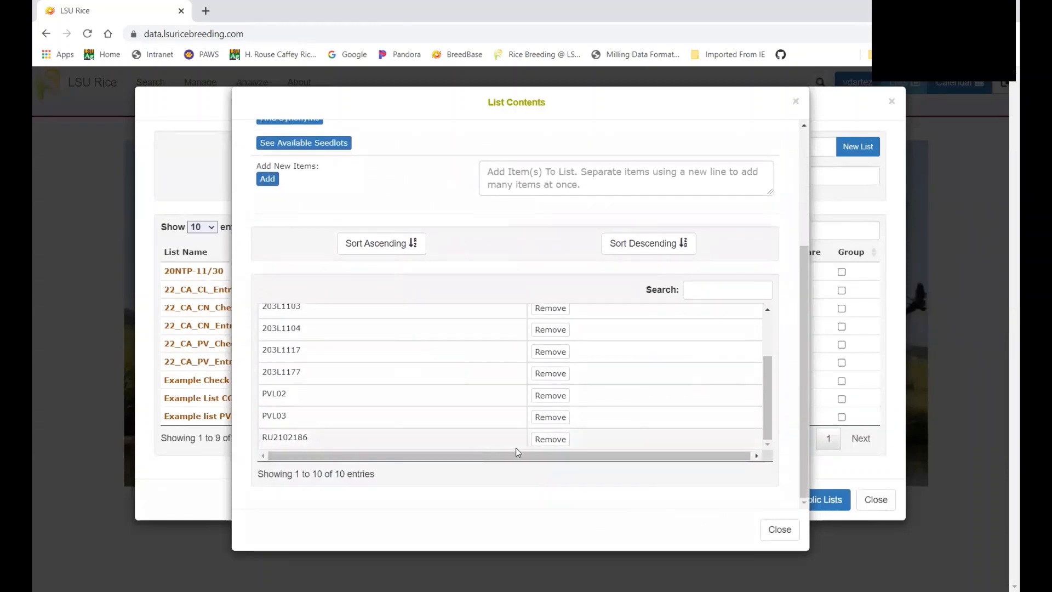
scroll(500, 442, up, 1)
scroll(503, 446, up, 2)
Add the test item 'cat' to the list, bringing it to 11 entries
click(503, 220)
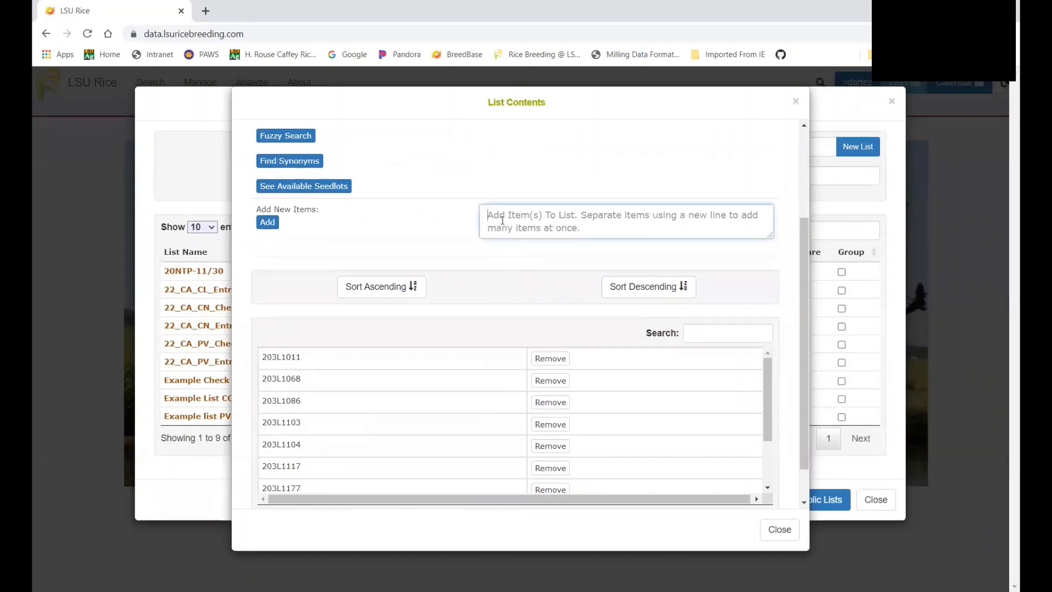
text(cat)
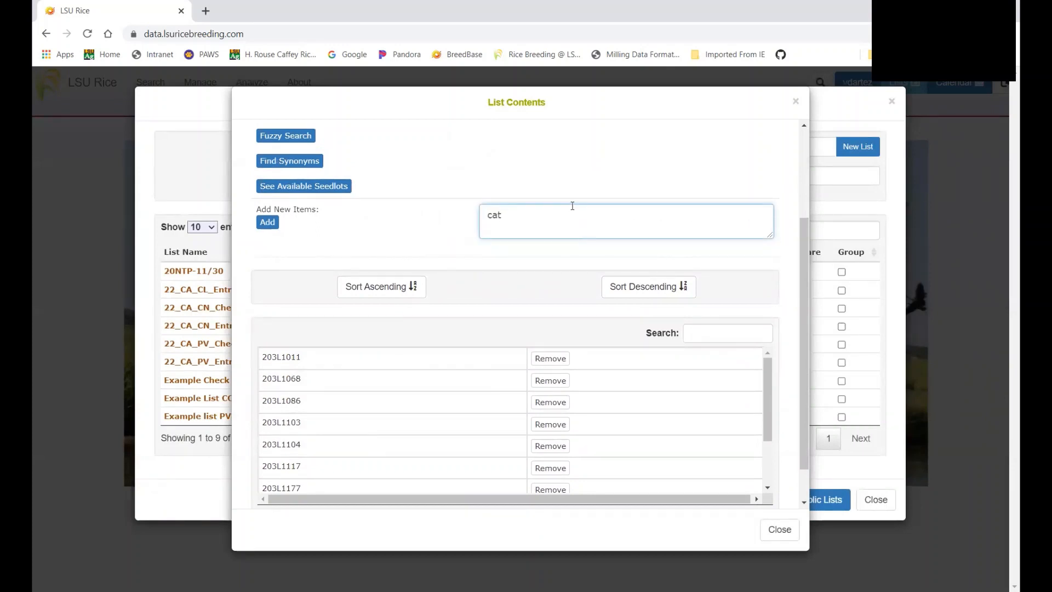
click(274, 223)
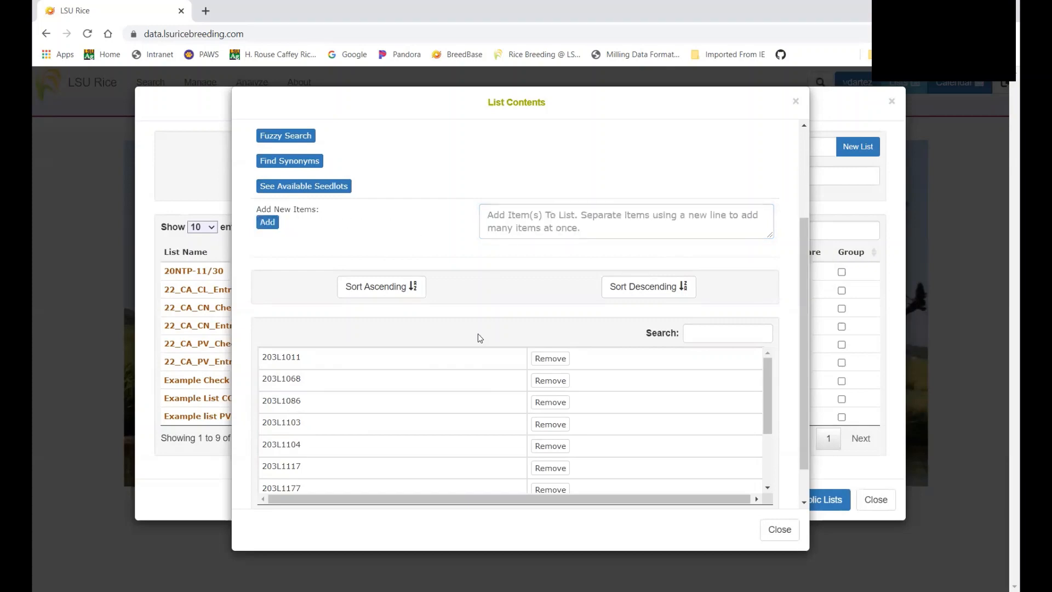
scroll(439, 336, down, 3)
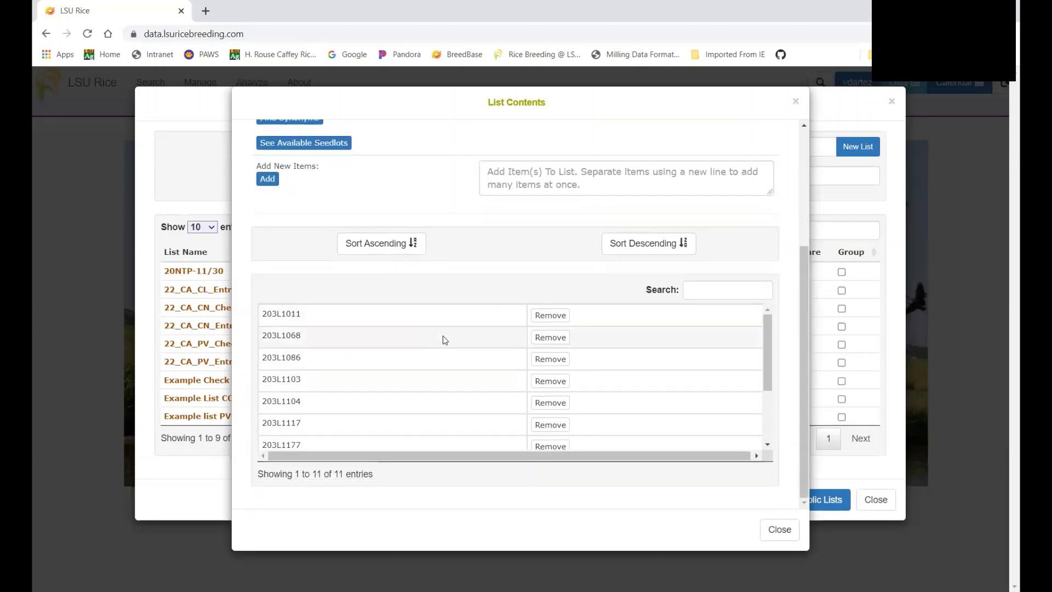
scroll(322, 391, down, 2)
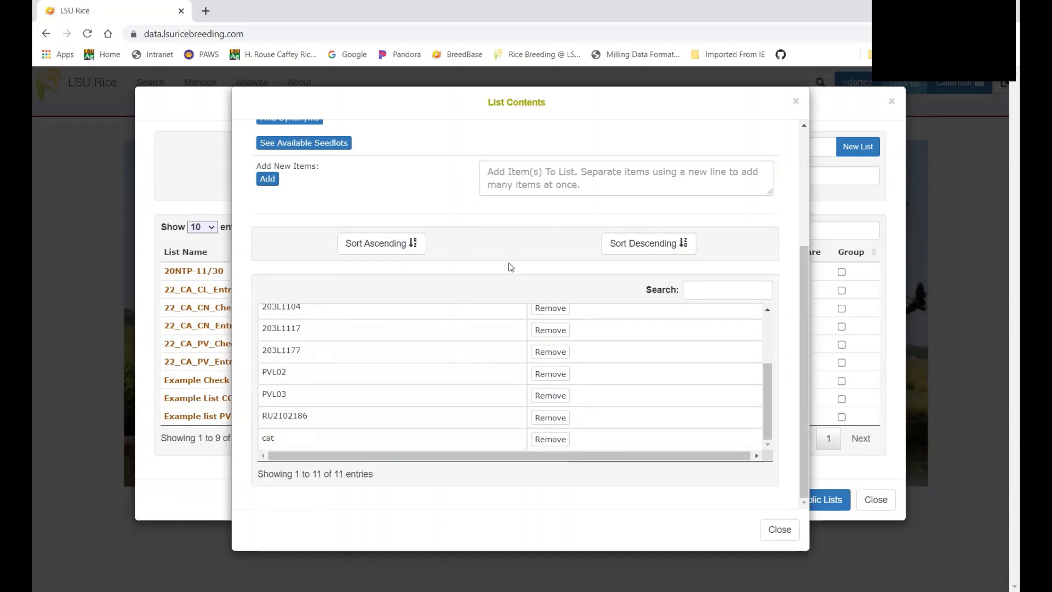
scroll(382, 214, up, 2)
scroll(382, 214, up, 2)
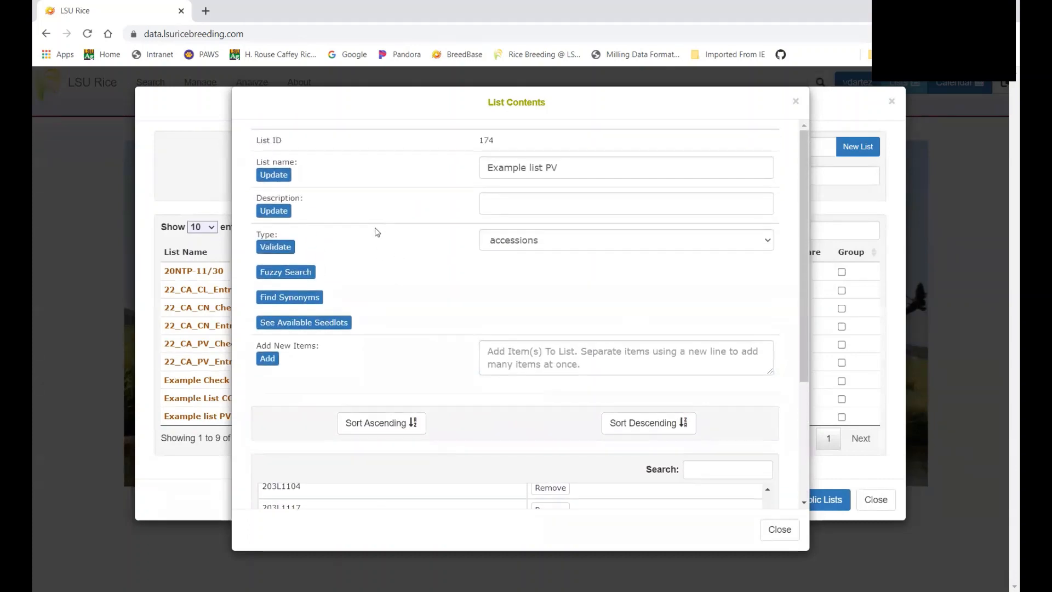
click(275, 247)
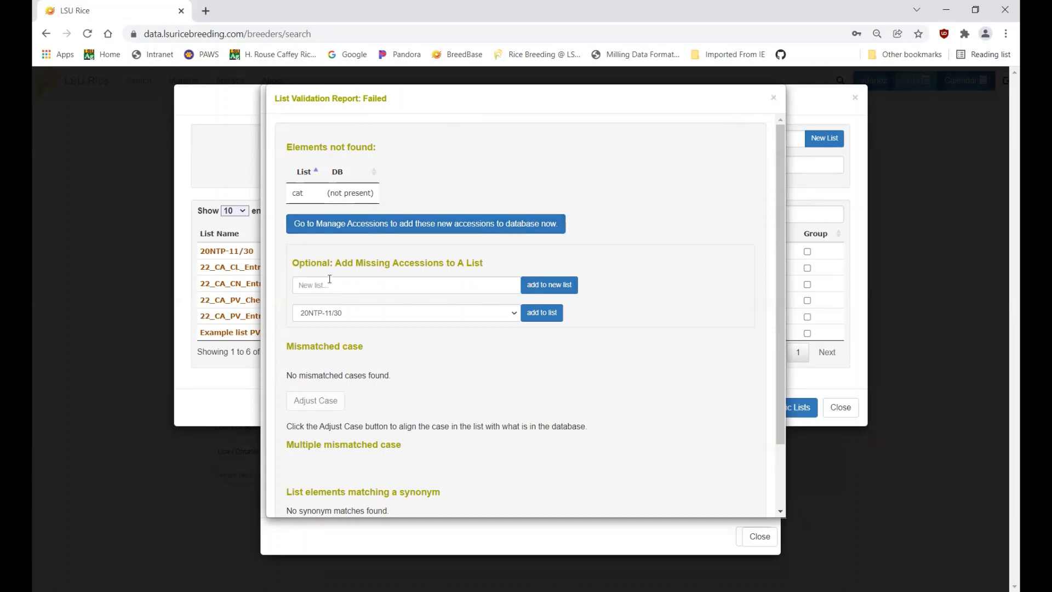
scroll(329, 280, down, 2)
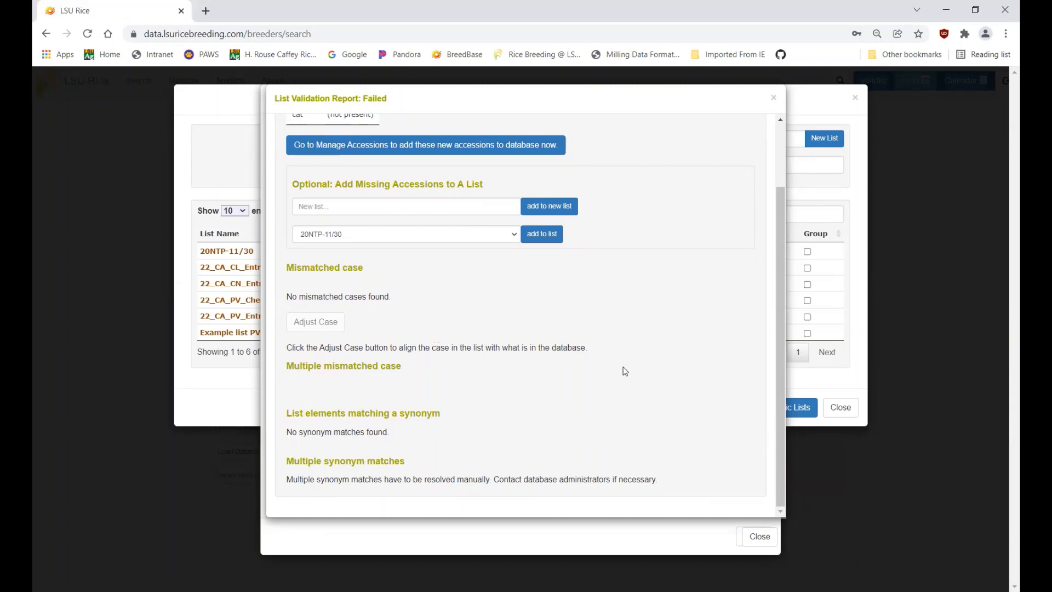
scroll(645, 305, up, 3)
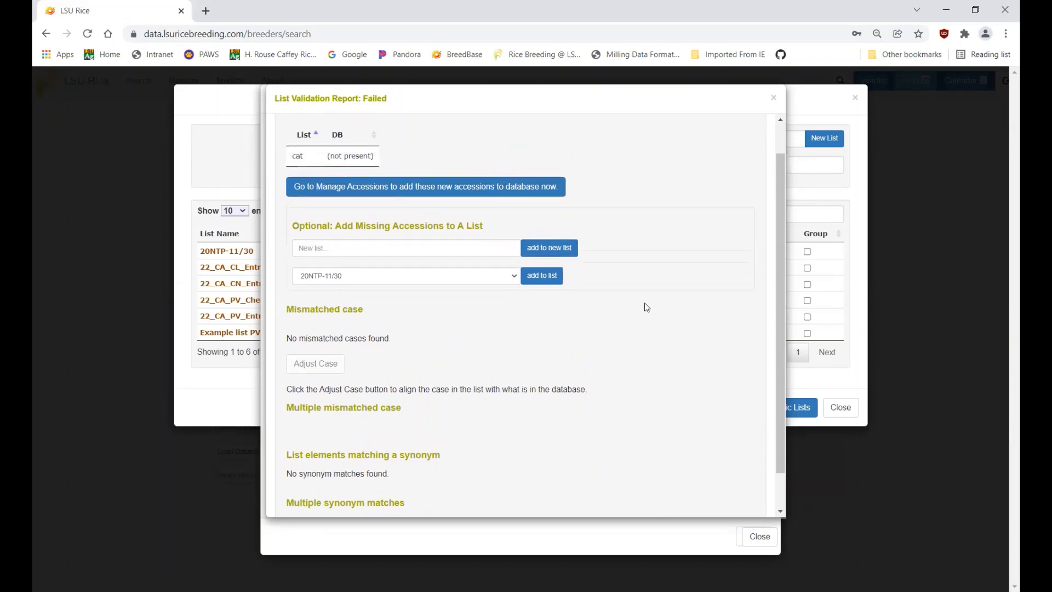
click(774, 100)
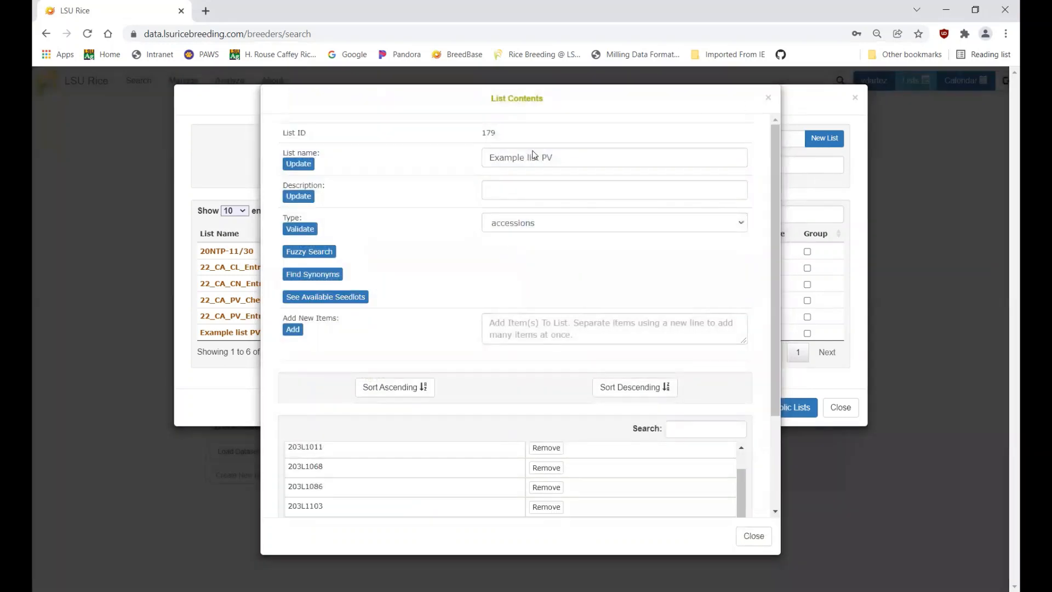
Remove the 'cat' entry, validate Example list PV, and close the dialog
scroll(446, 316, down, 5)
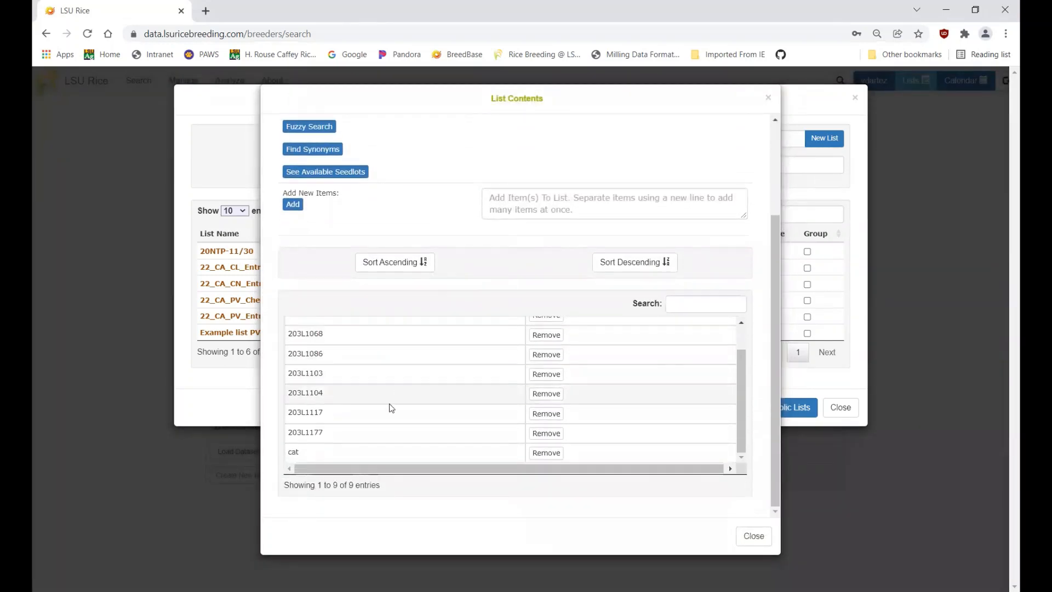
click(551, 458)
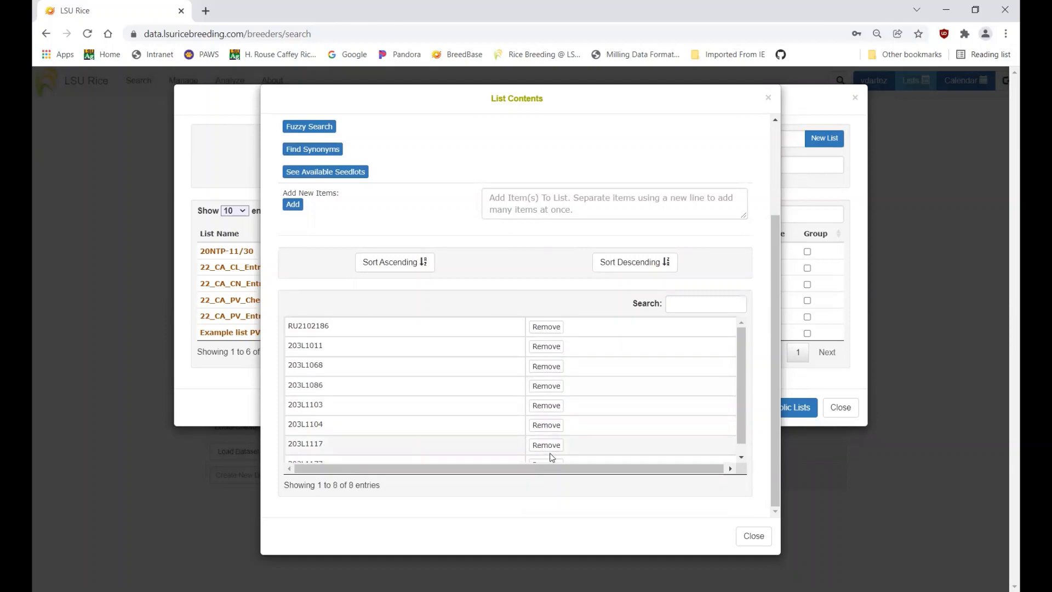
scroll(427, 239, up, 3)
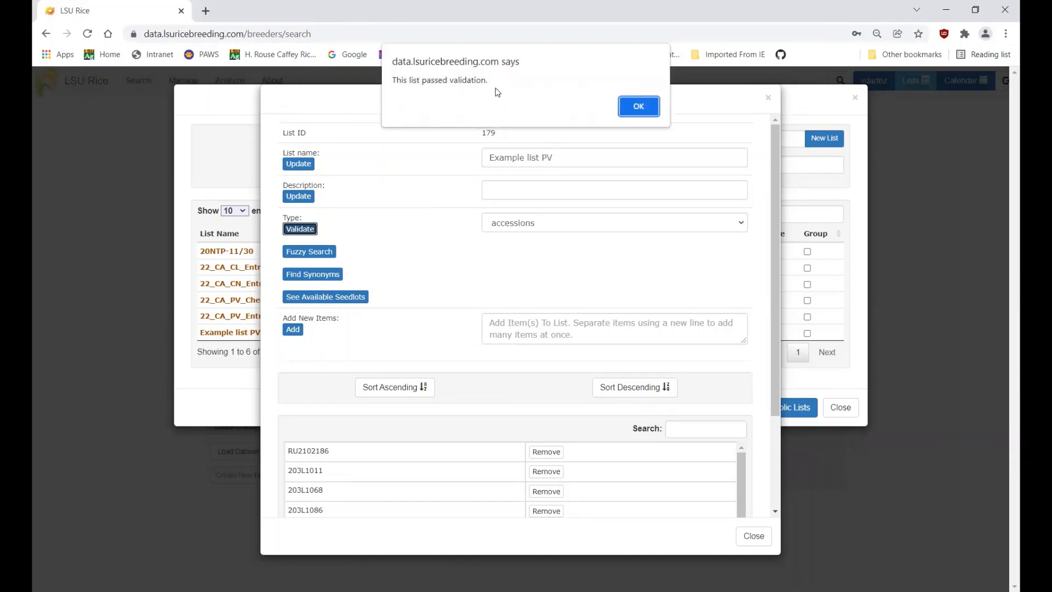
click(633, 107)
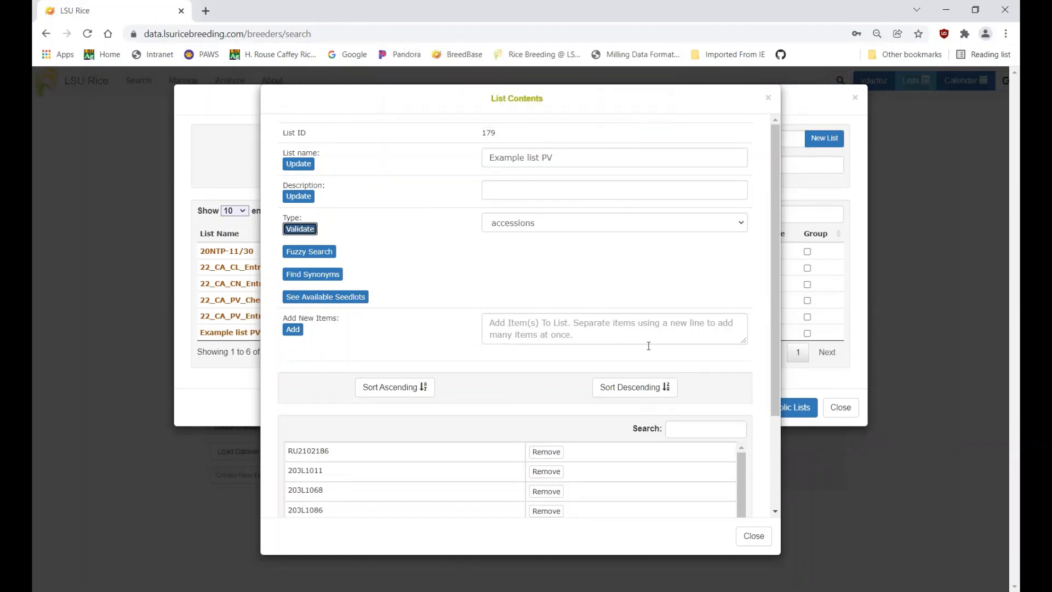
click(752, 539)
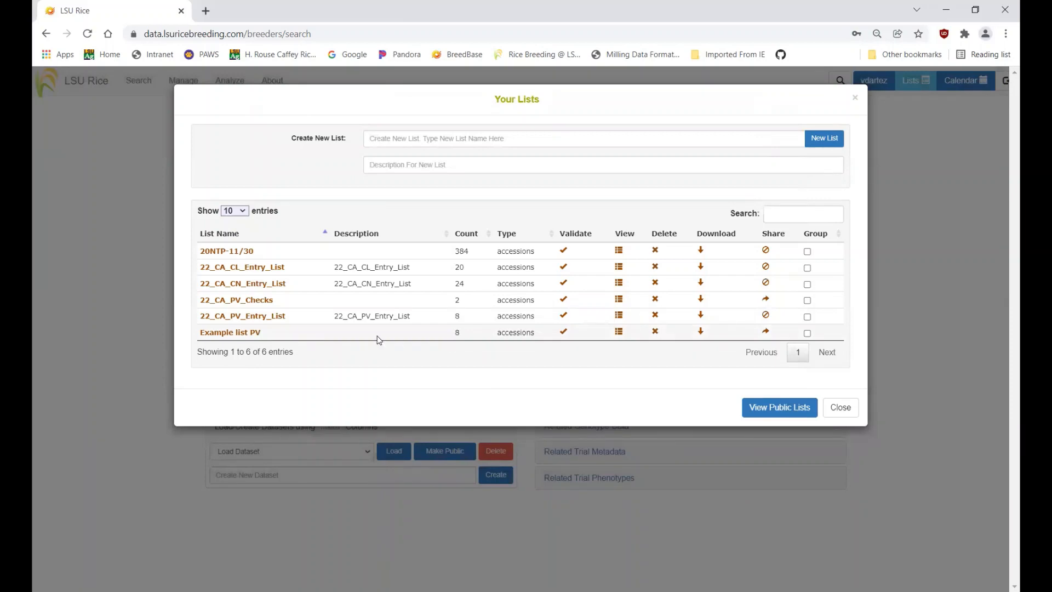
Reopen Example list PV to check its 8 accessions, then close it
click(237, 332)
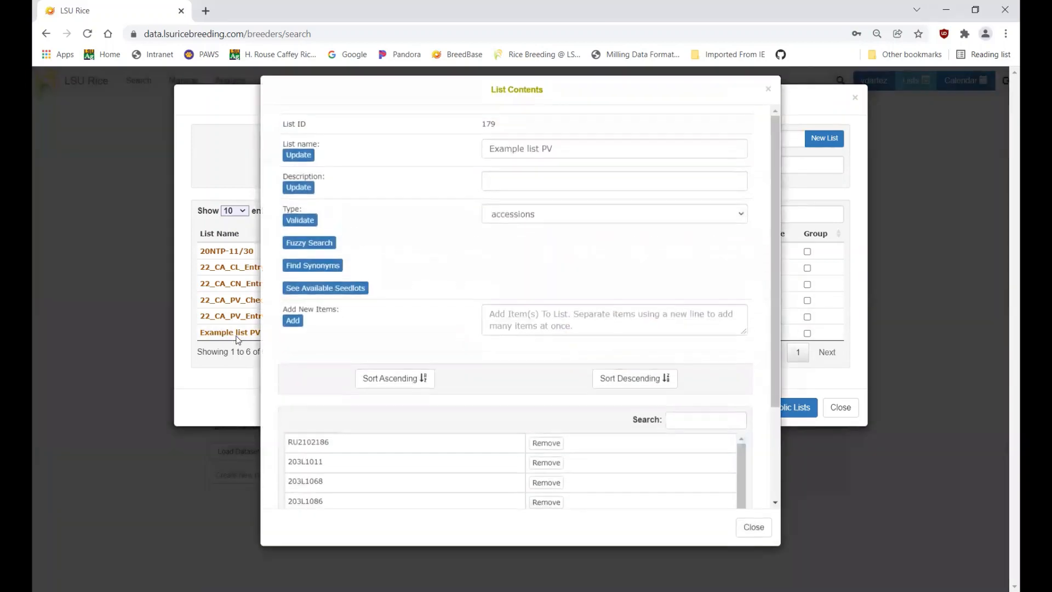
scroll(403, 442, down, 5)
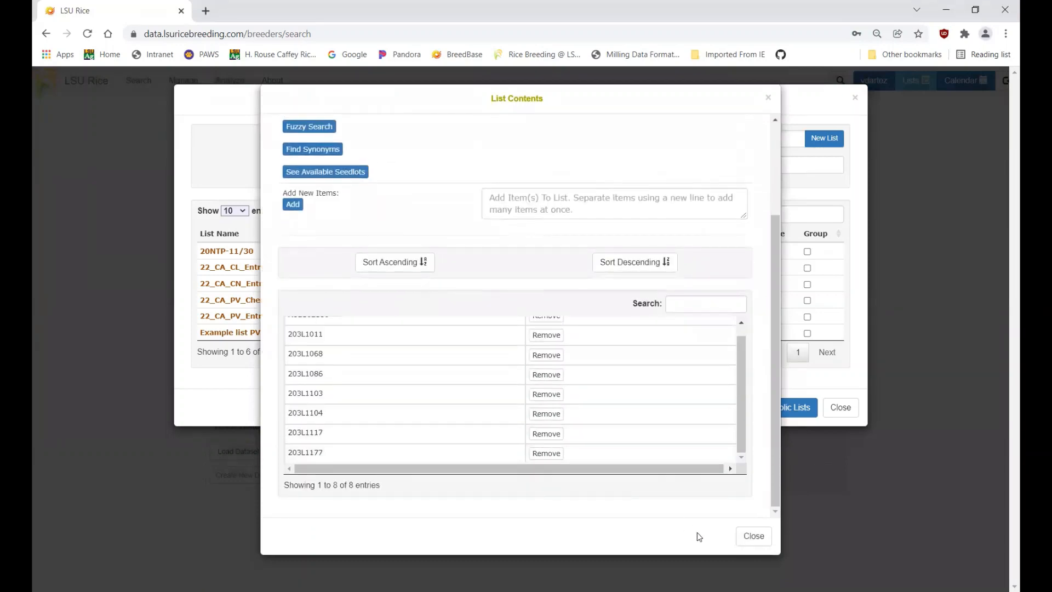
click(758, 540)
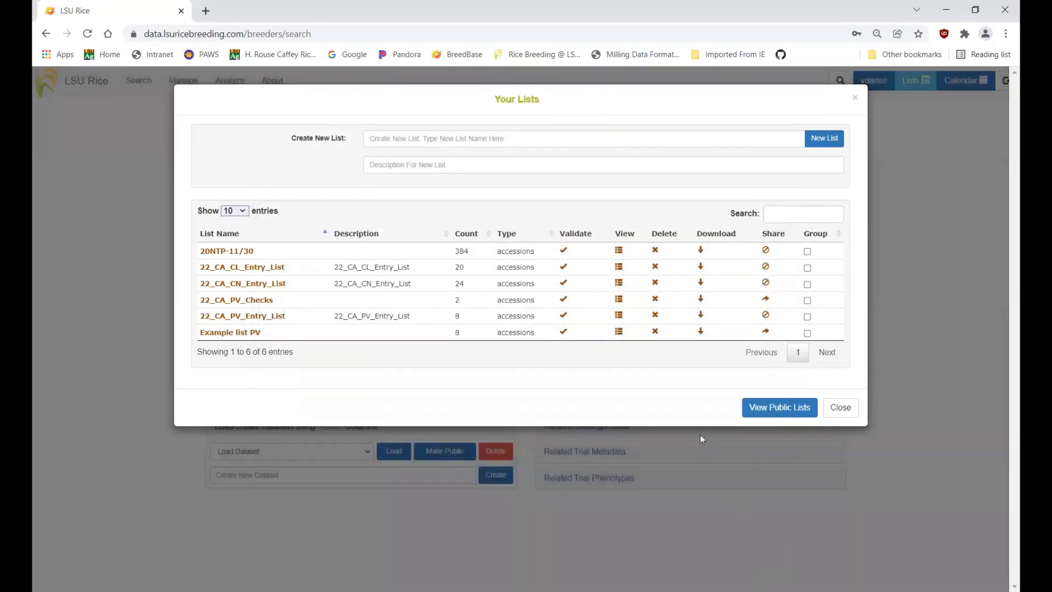